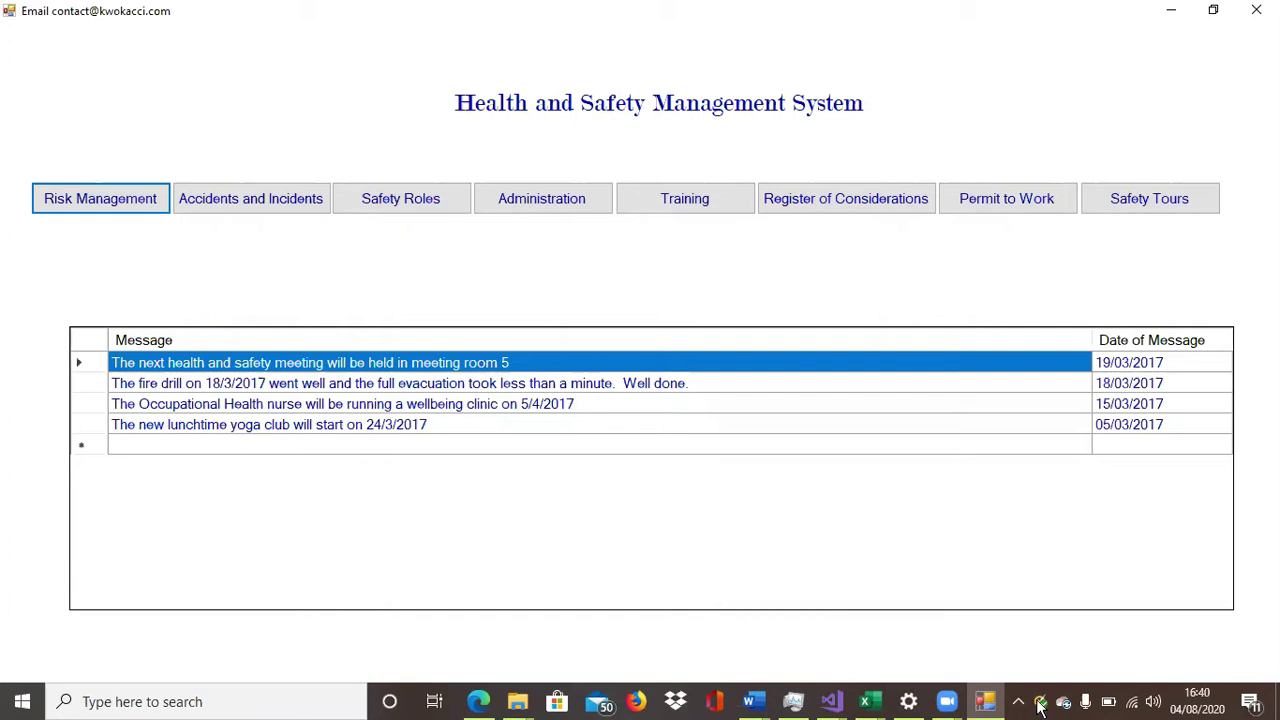
Open the General Risk section of Risk Management and start entering a new assessment
click(630, 426)
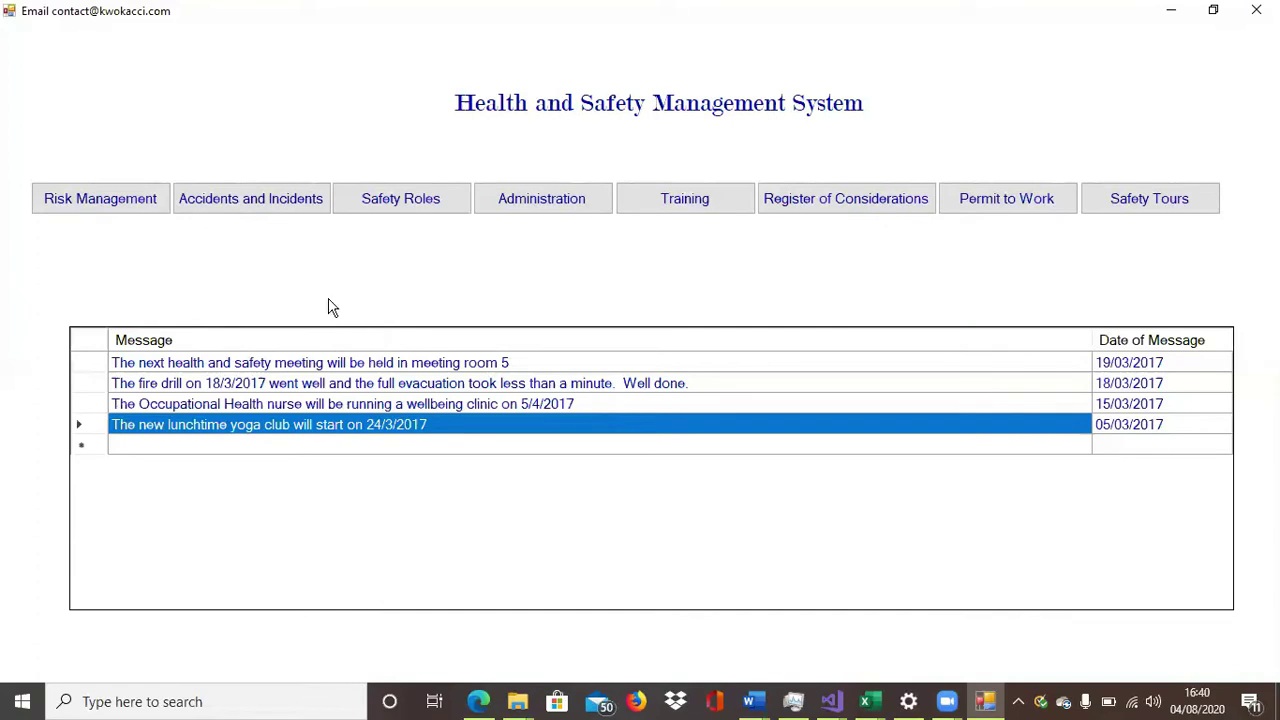
click(86, 205)
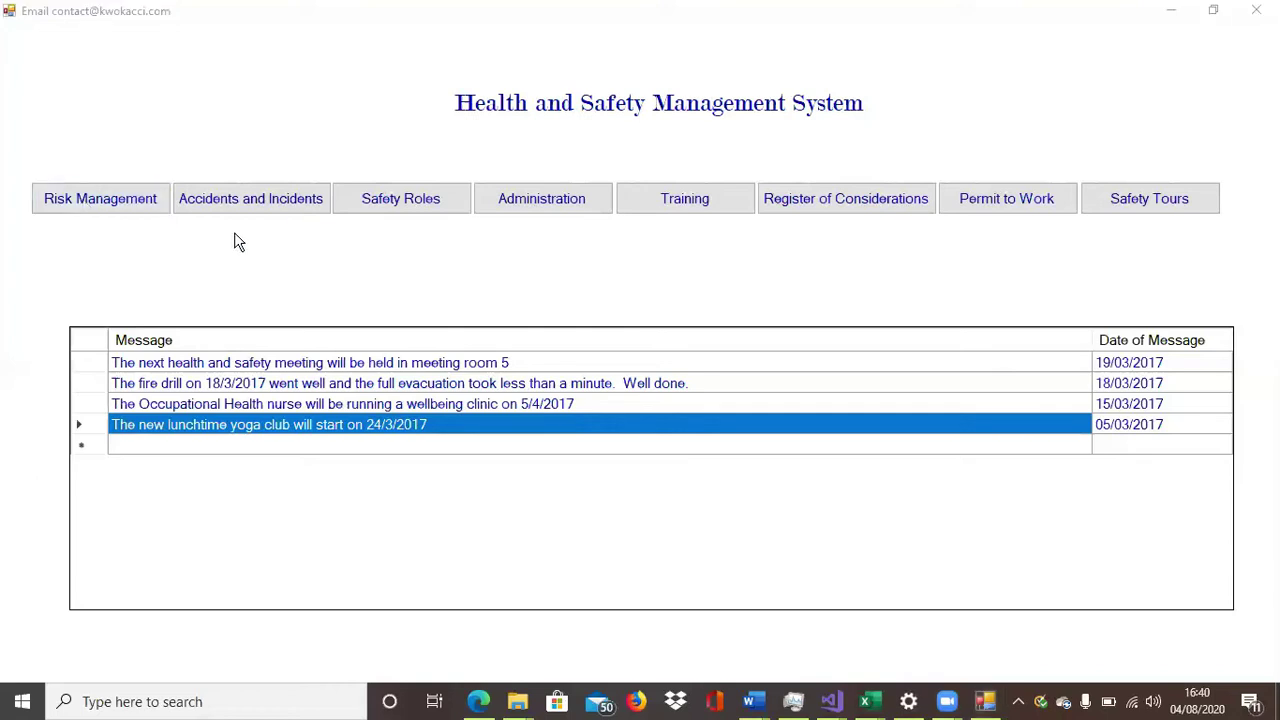
click(386, 203)
click(87, 210)
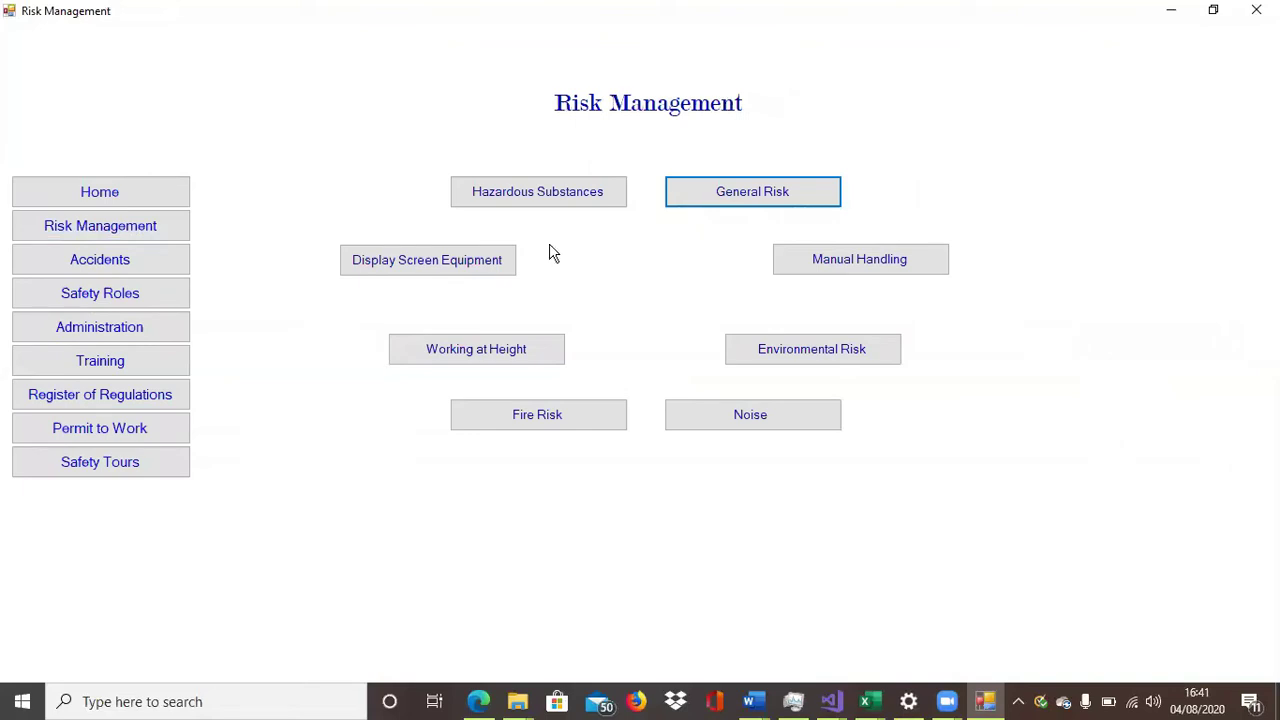
click(700, 200)
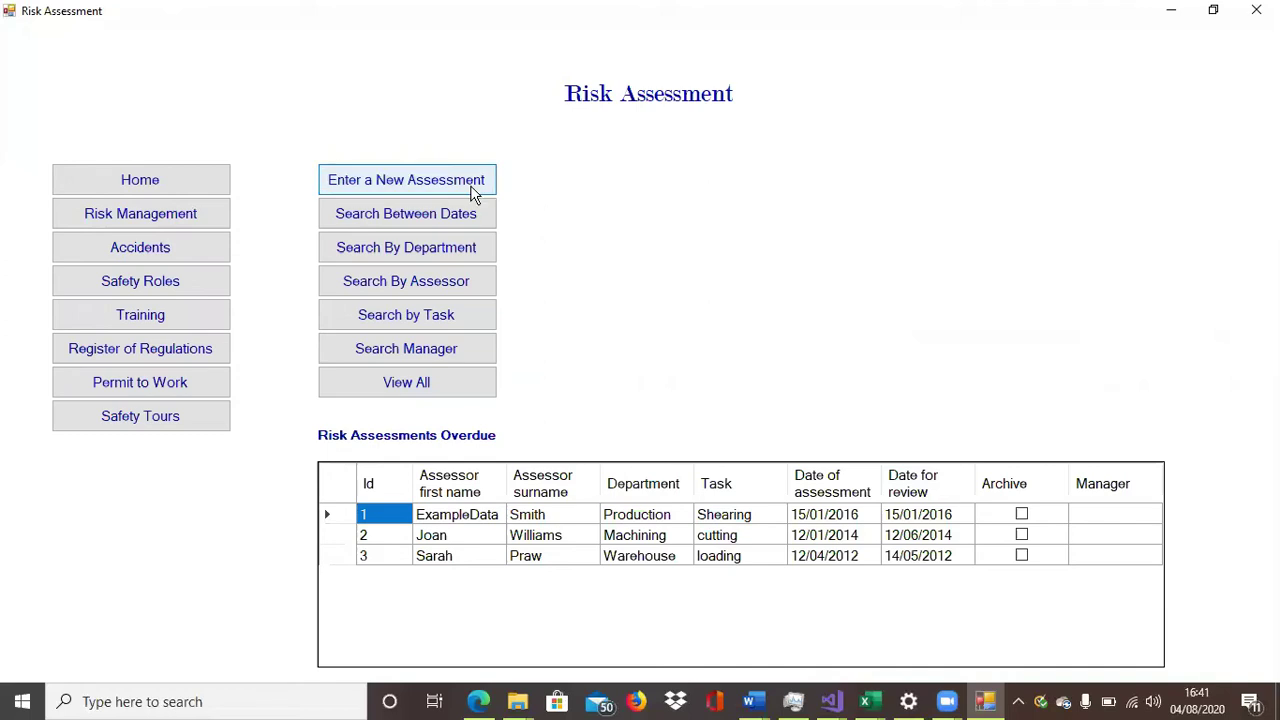
click(437, 186)
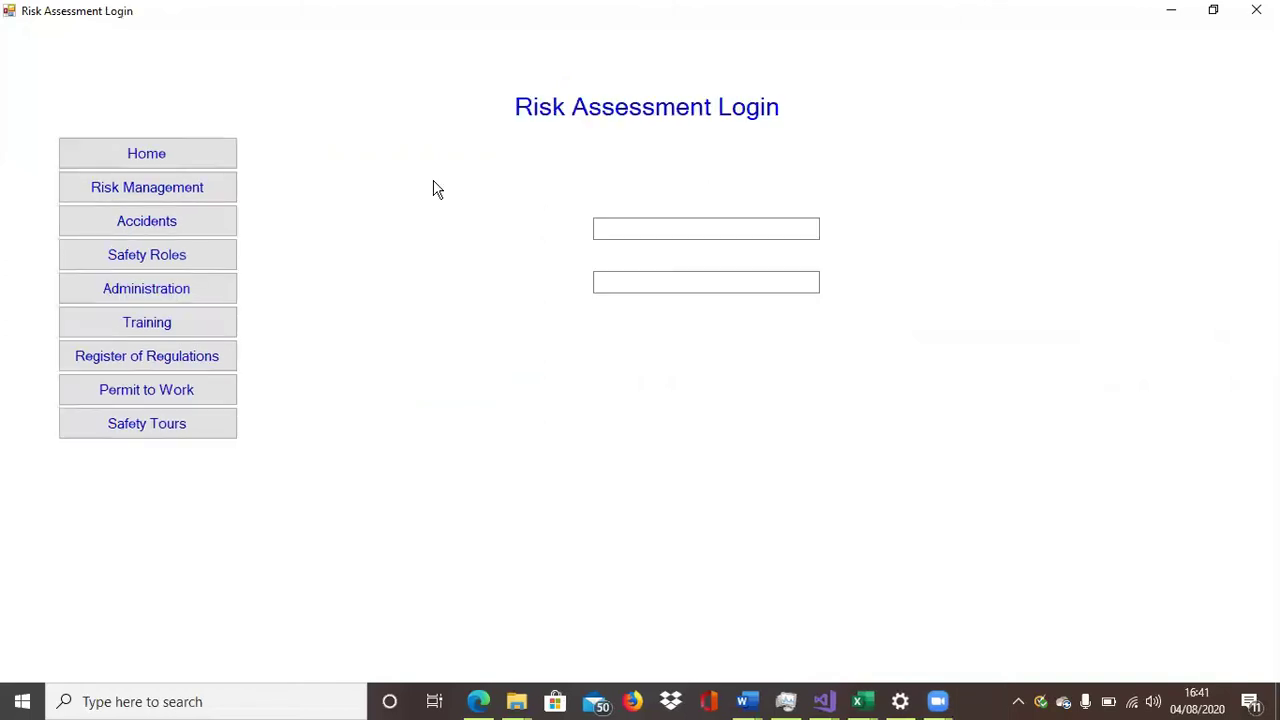
Log in to the risk assessment area with the username D and the account password
click(603, 226)
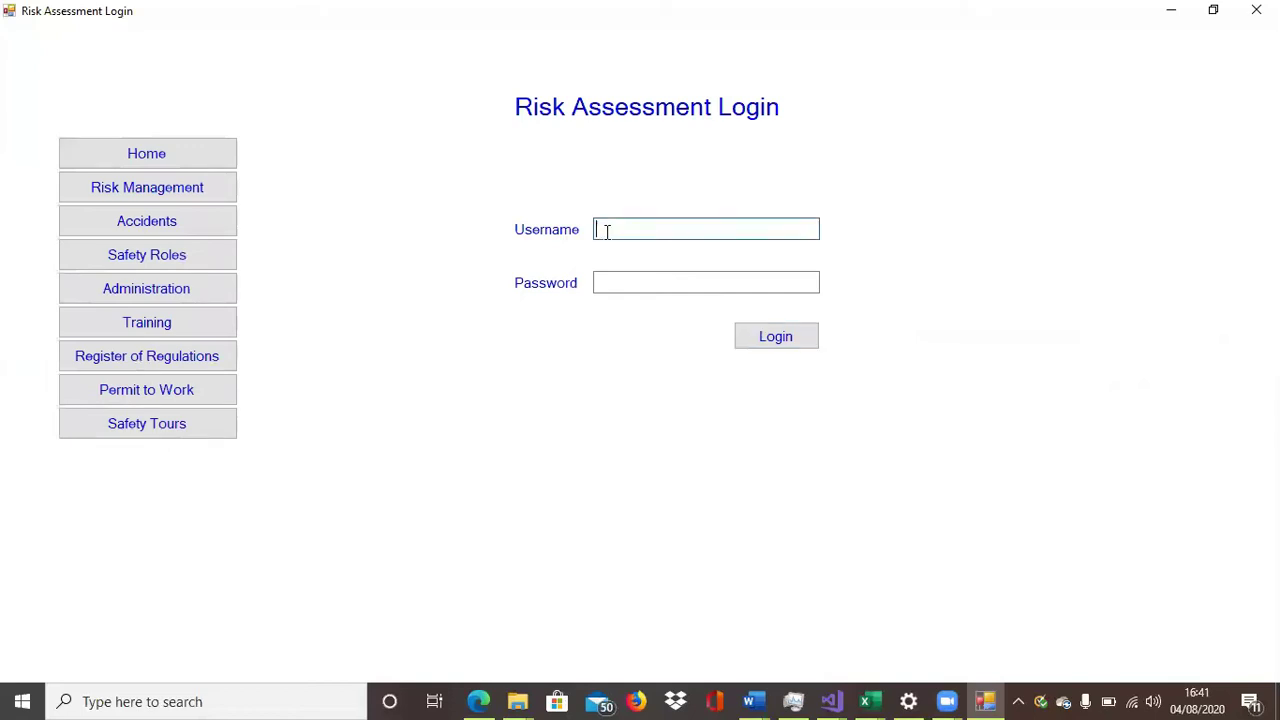
text(D)
click(614, 278)
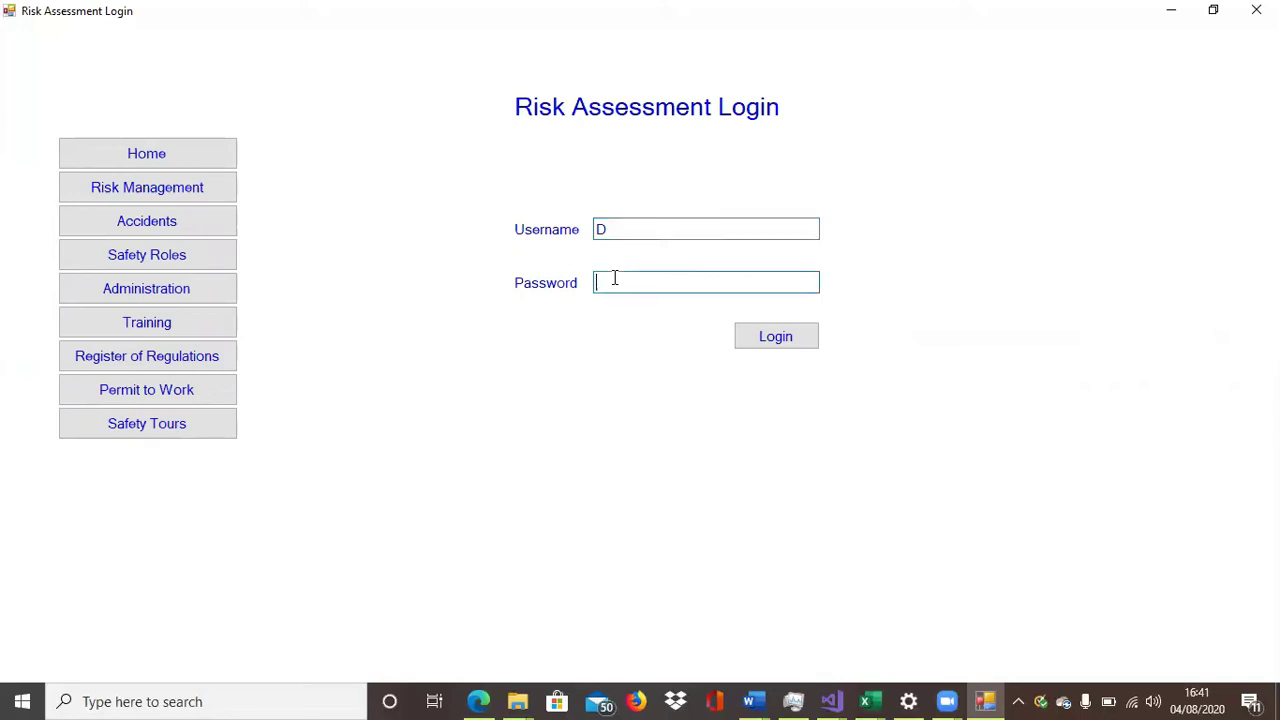
text(*****)
click(762, 337)
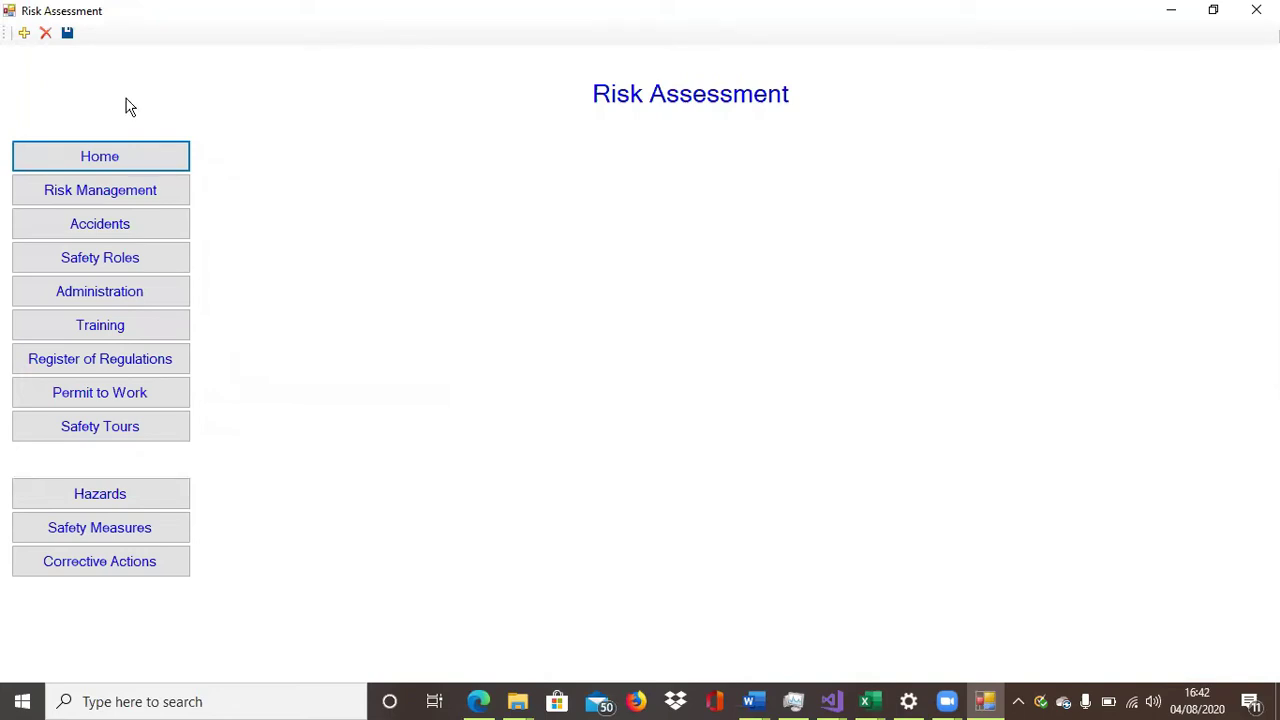
Add a new risk assessment record and enter the assessor's first name
click(24, 34)
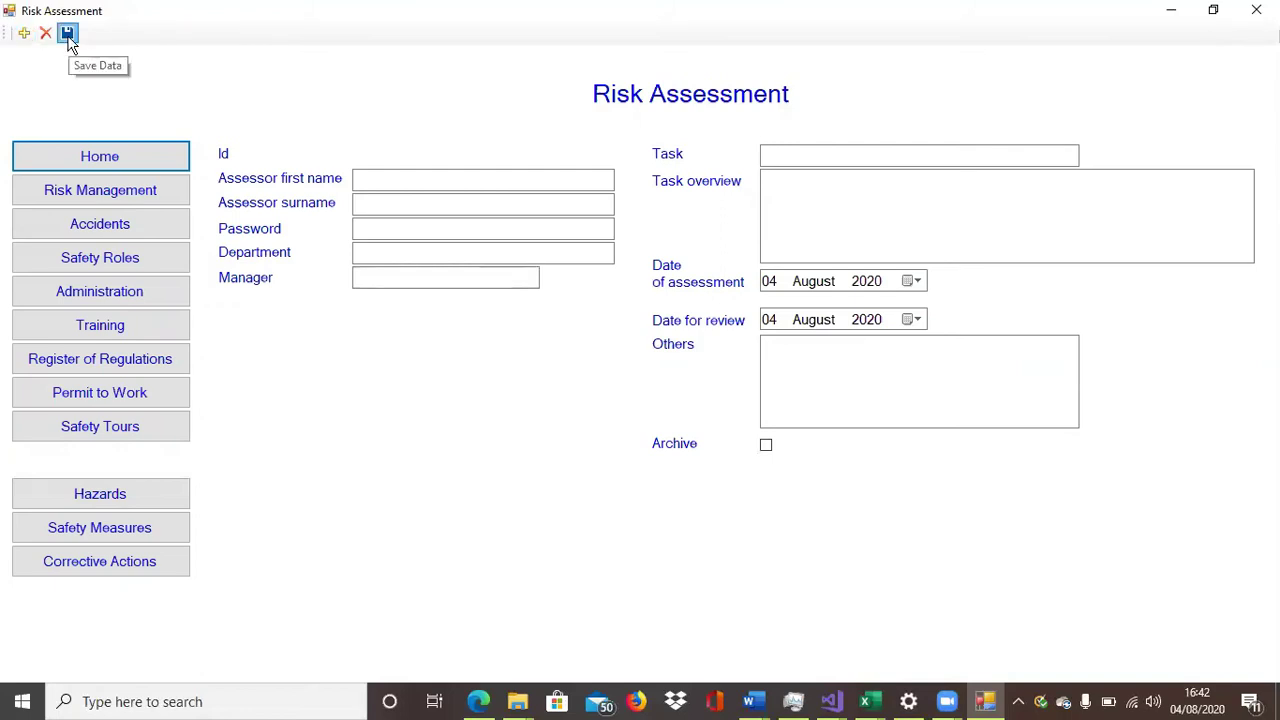
click(372, 179)
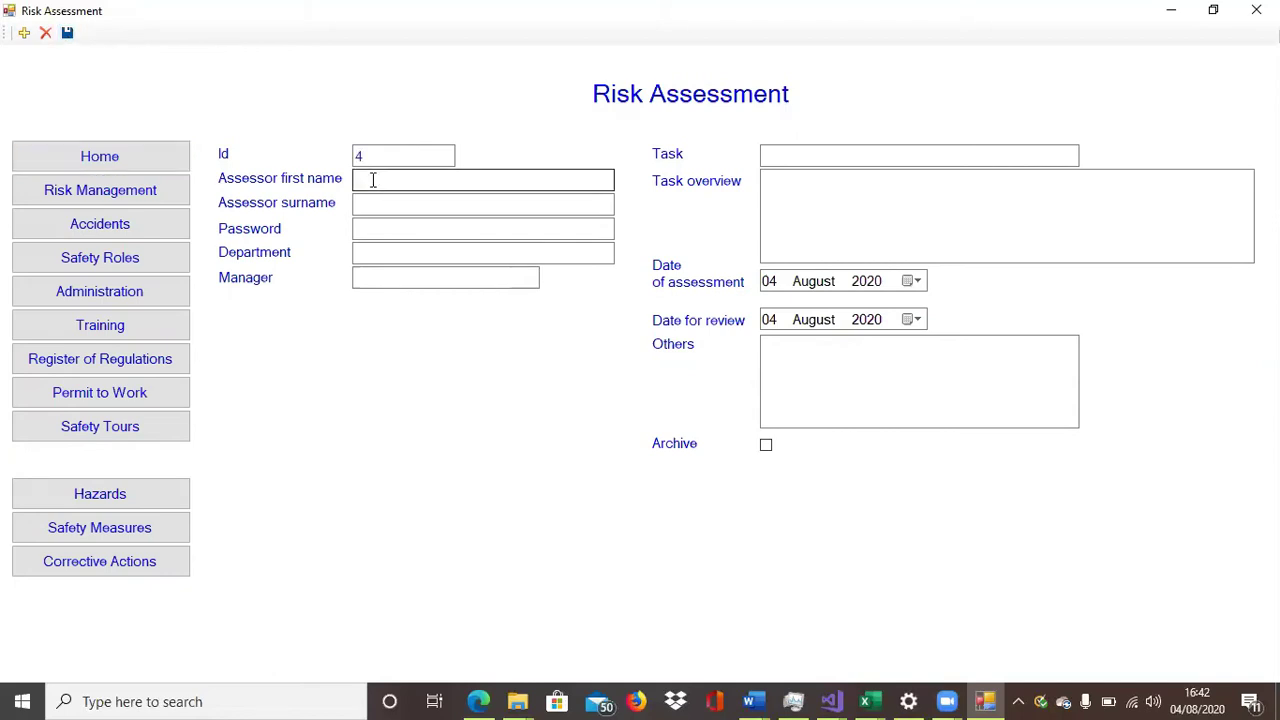
text(Bill)
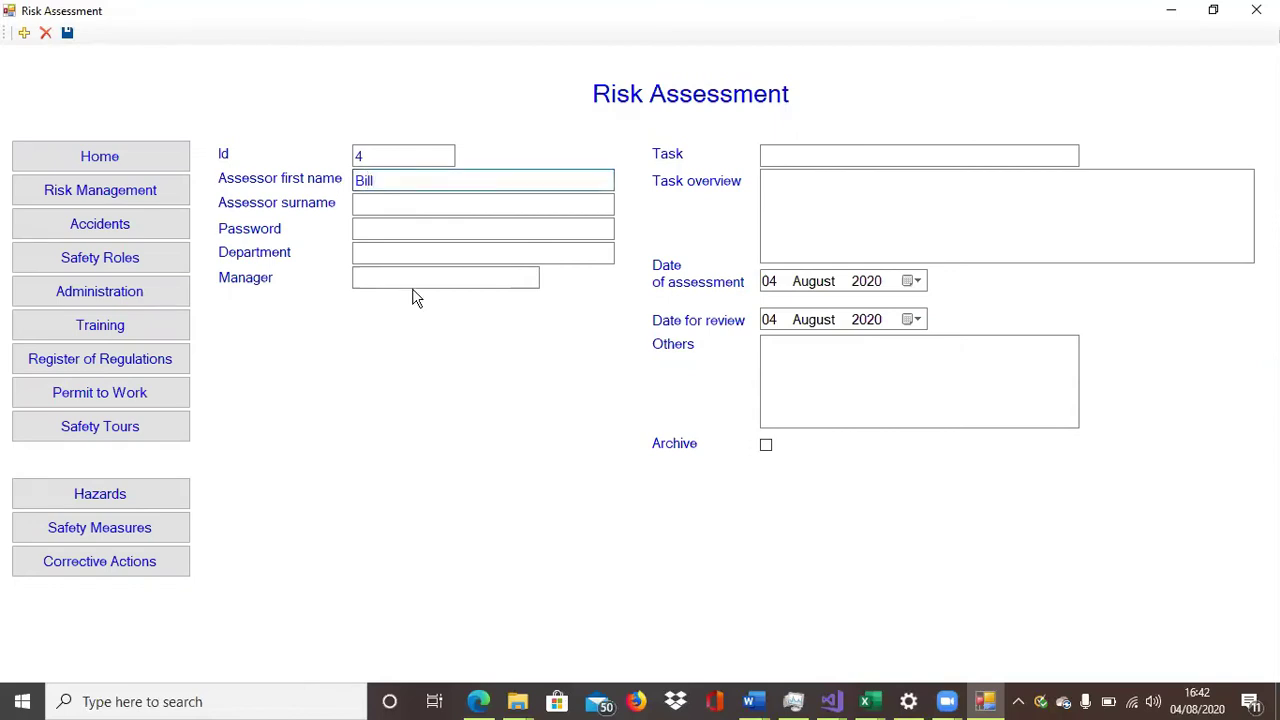
Enter two hazards for the risk assessment, "Hazards" and "More hazards"
click(157, 500)
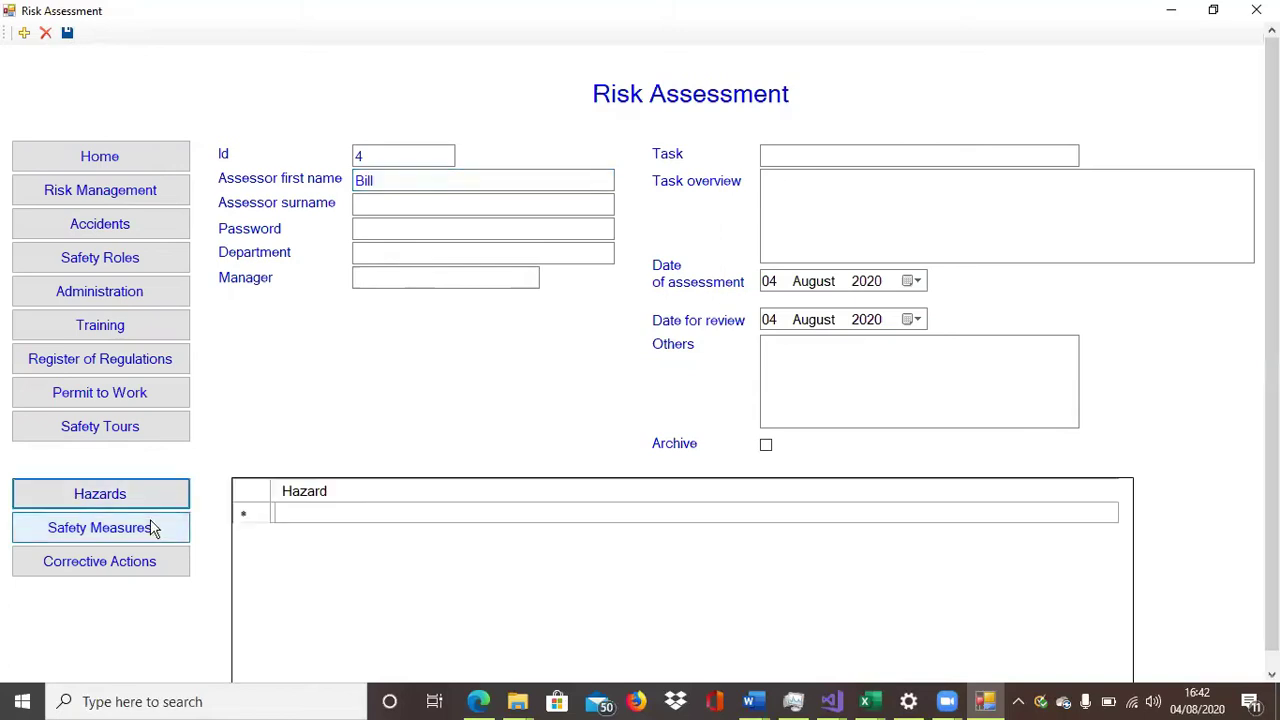
click(308, 516)
text(Haz)
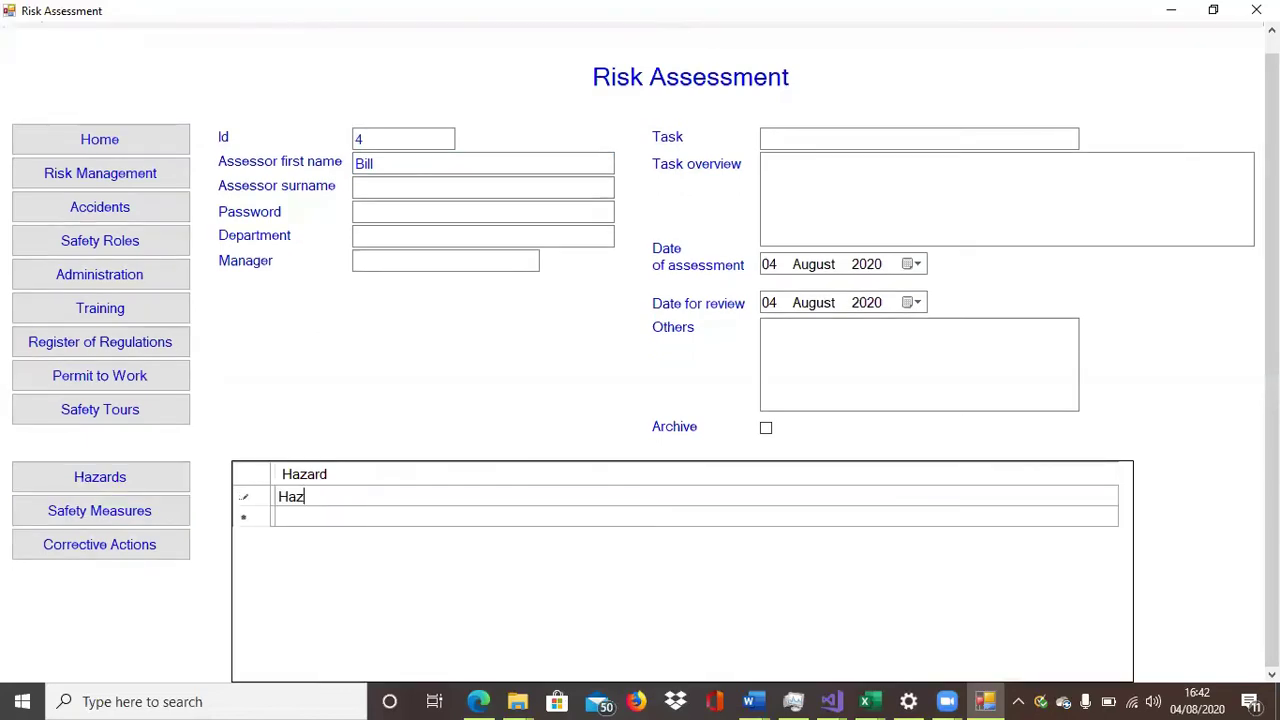
text(ards)
click(331, 518)
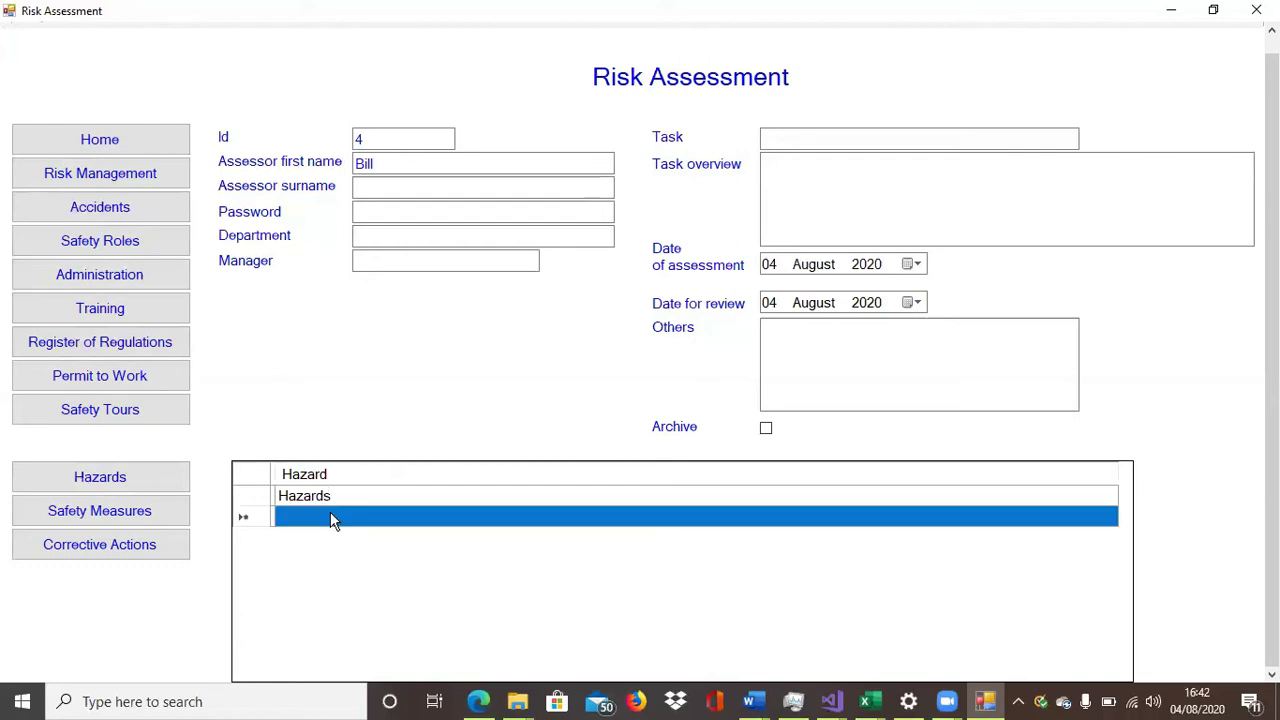
text(Mo)
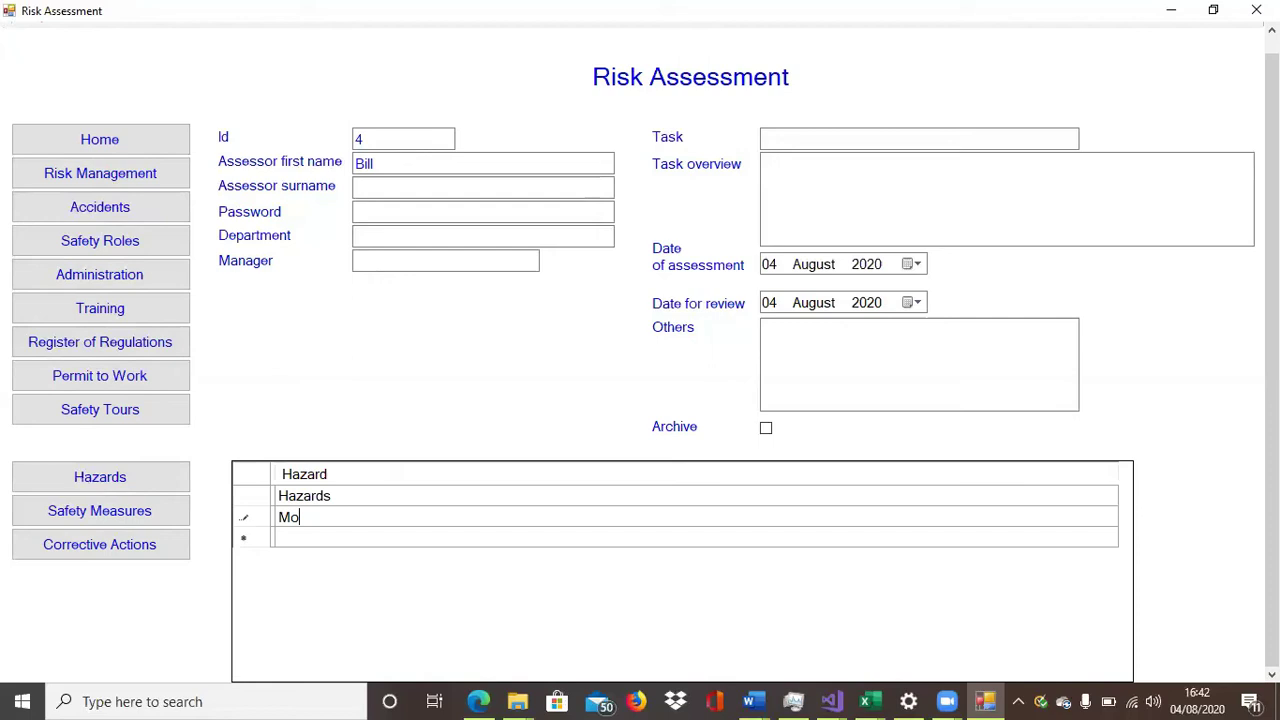
text(re hazards)
Enter "Measure" as a safety measure in place and bring up the assessment's corrective actions
click(176, 511)
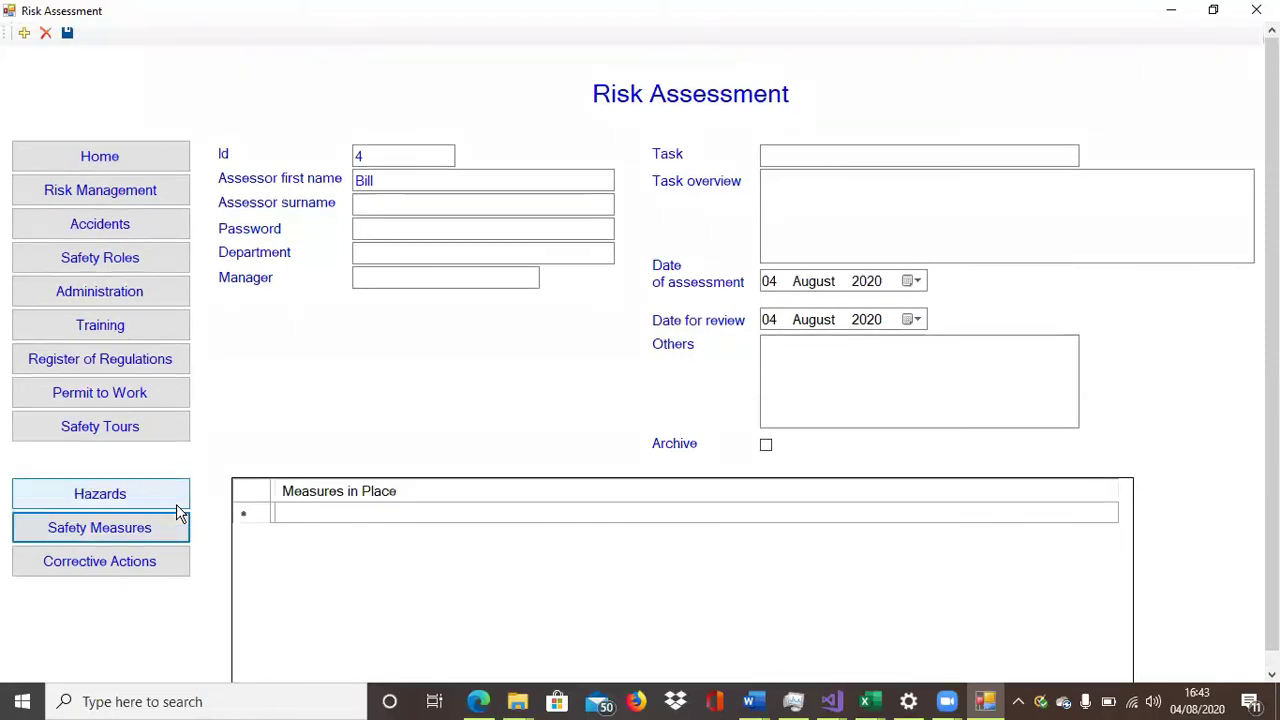
click(321, 516)
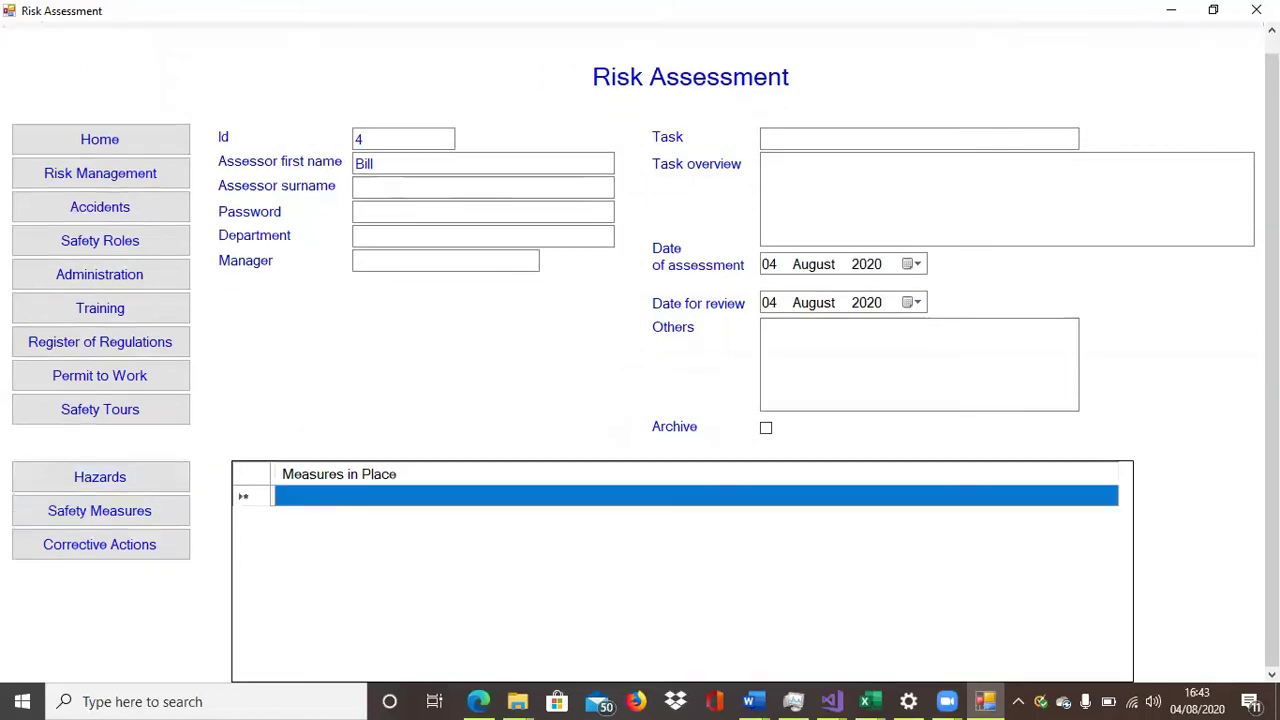
text(Measure)
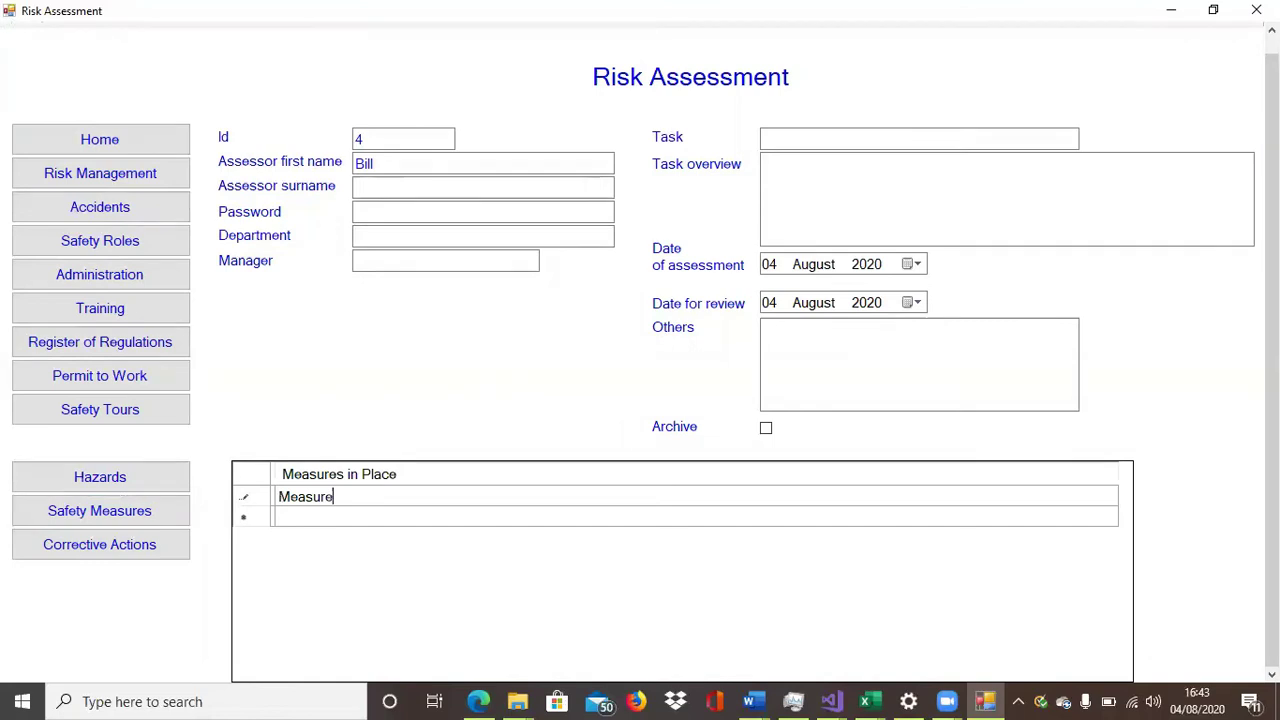
click(288, 518)
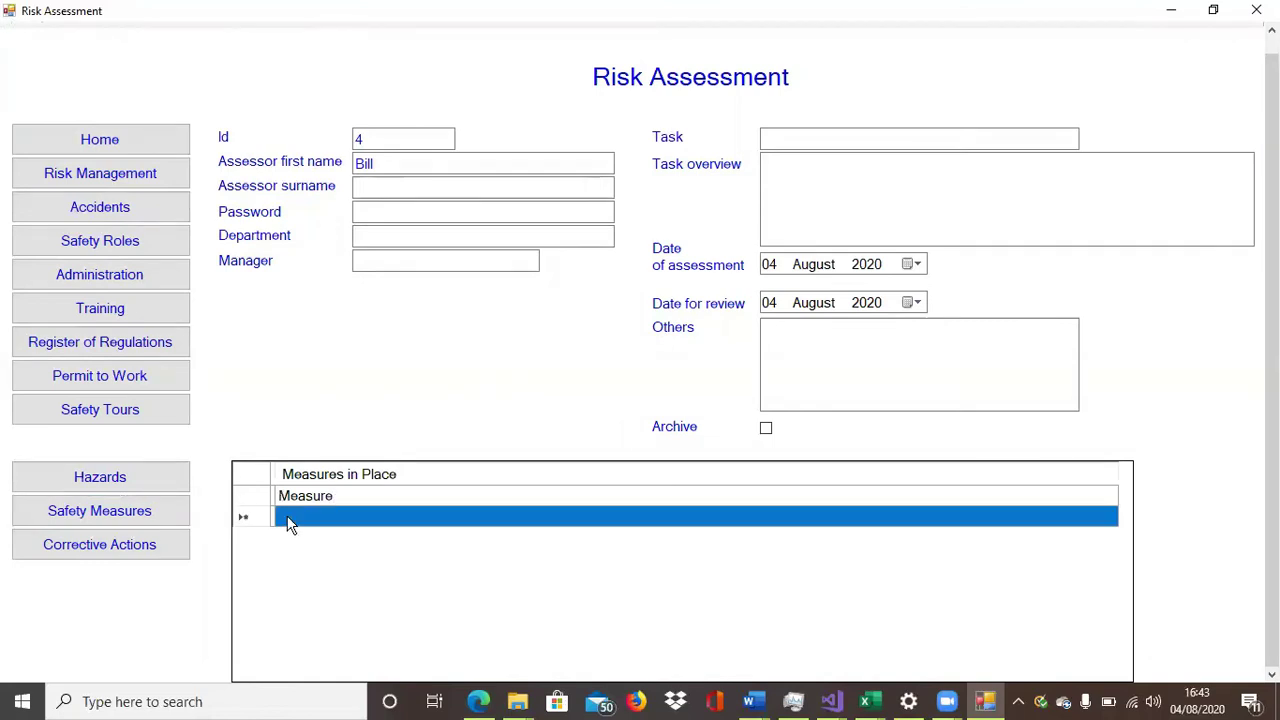
click(147, 548)
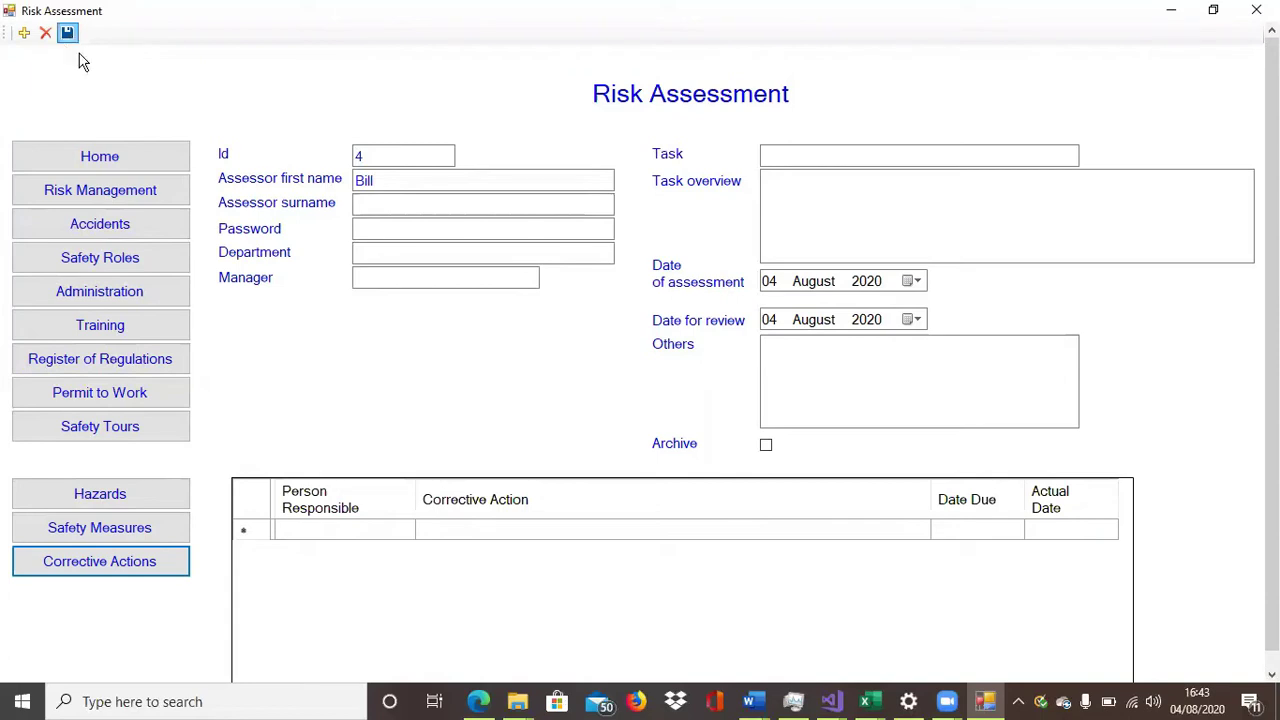
Open the Fire Risk section of Risk Management and start entering a new fire assessment
click(121, 195)
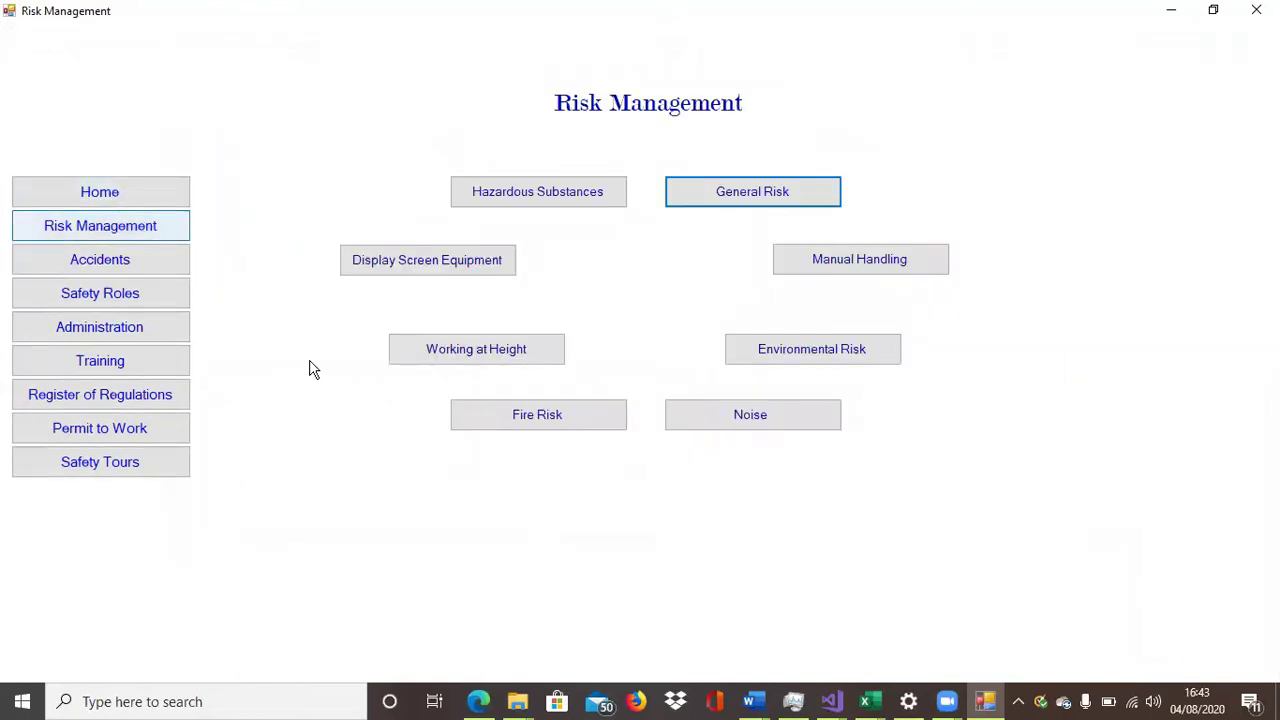
click(480, 426)
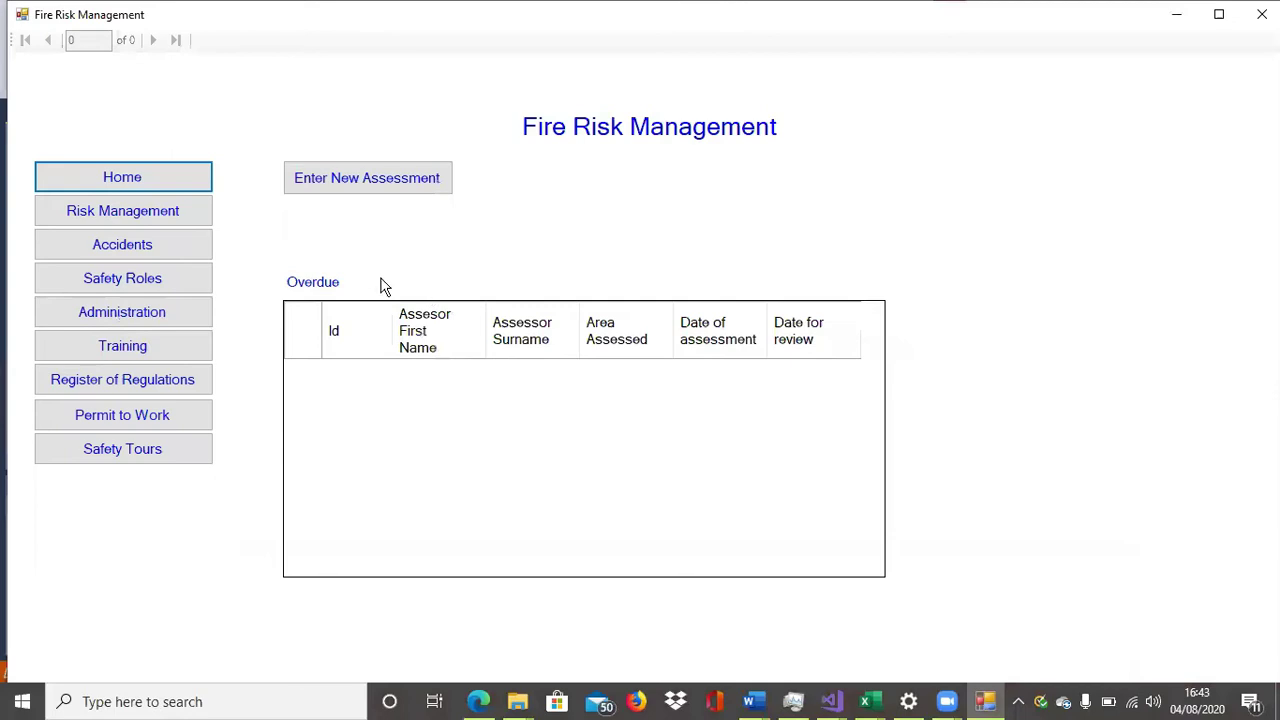
click(362, 180)
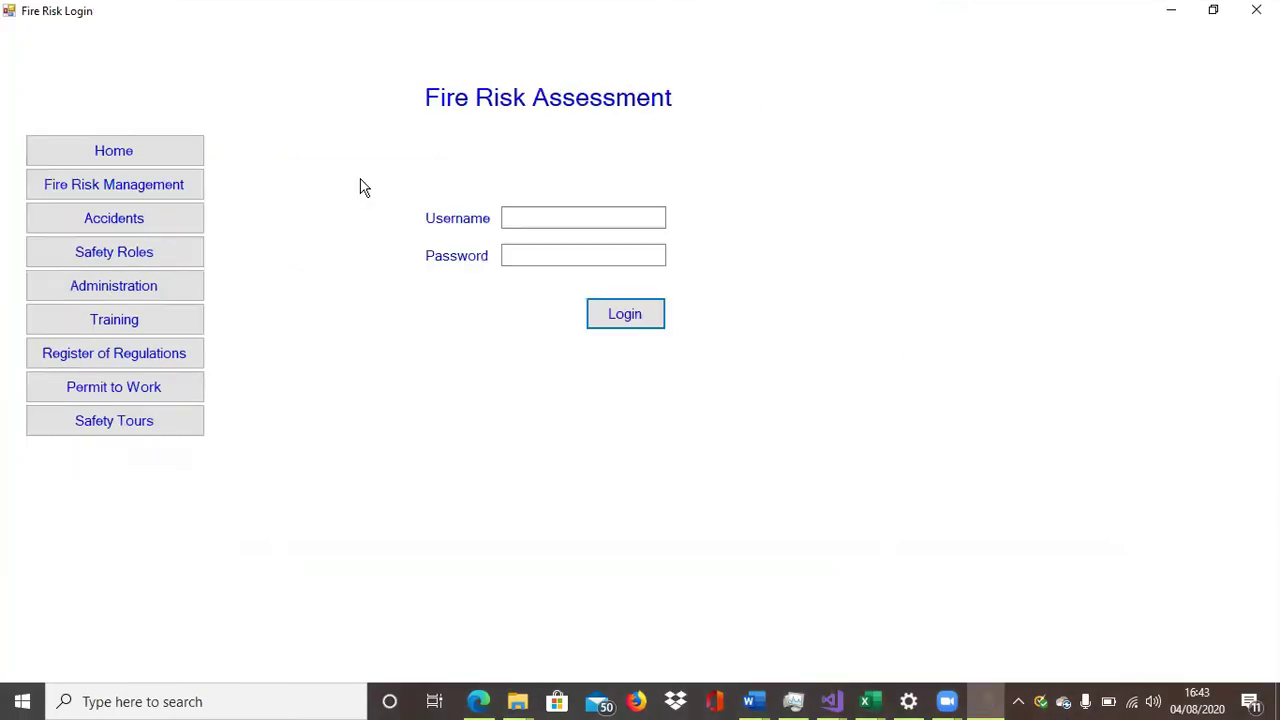
Log in to the fire risk assessment area with the username D and the account password
click(521, 216)
text(D)
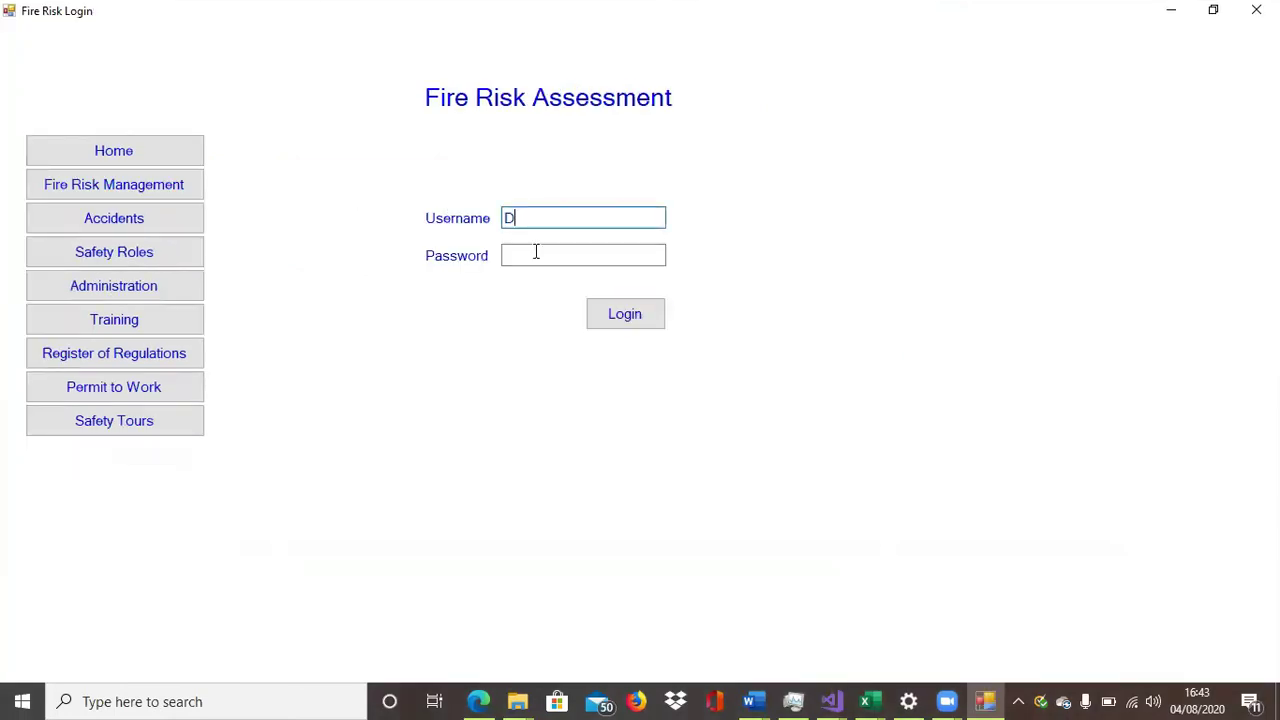
click(536, 252)
text(****)
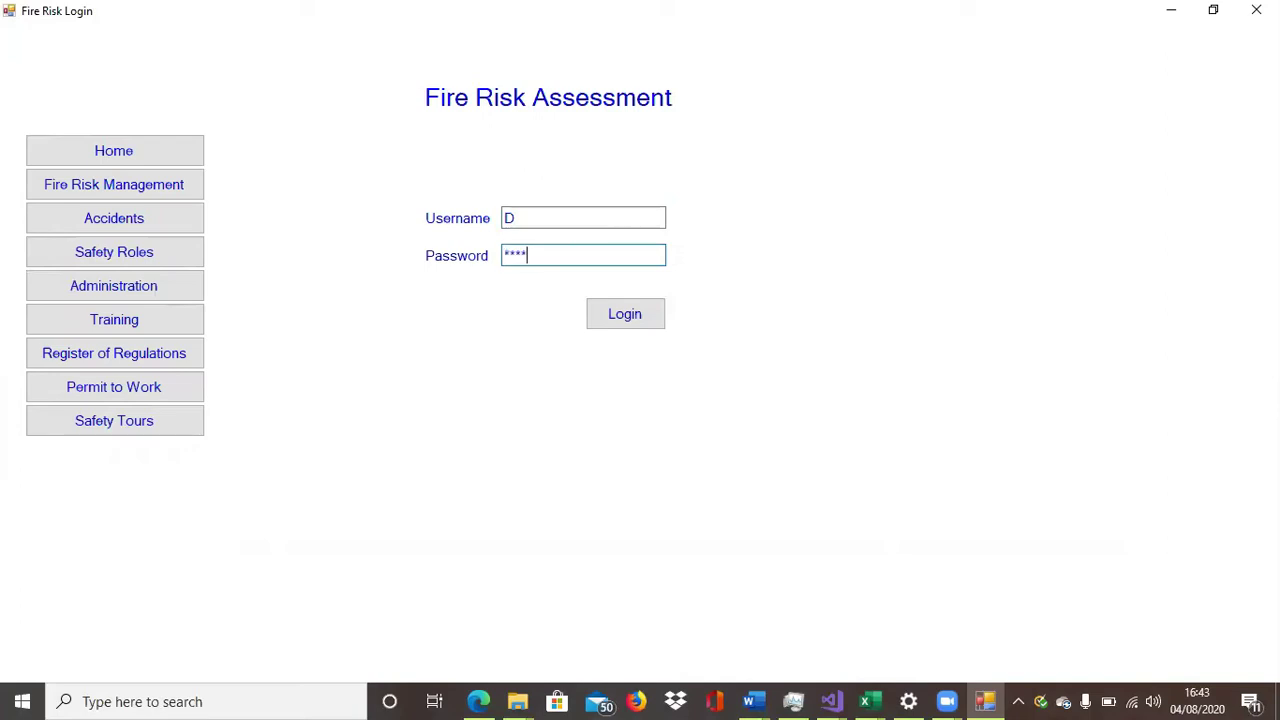
text(*)
click(618, 314)
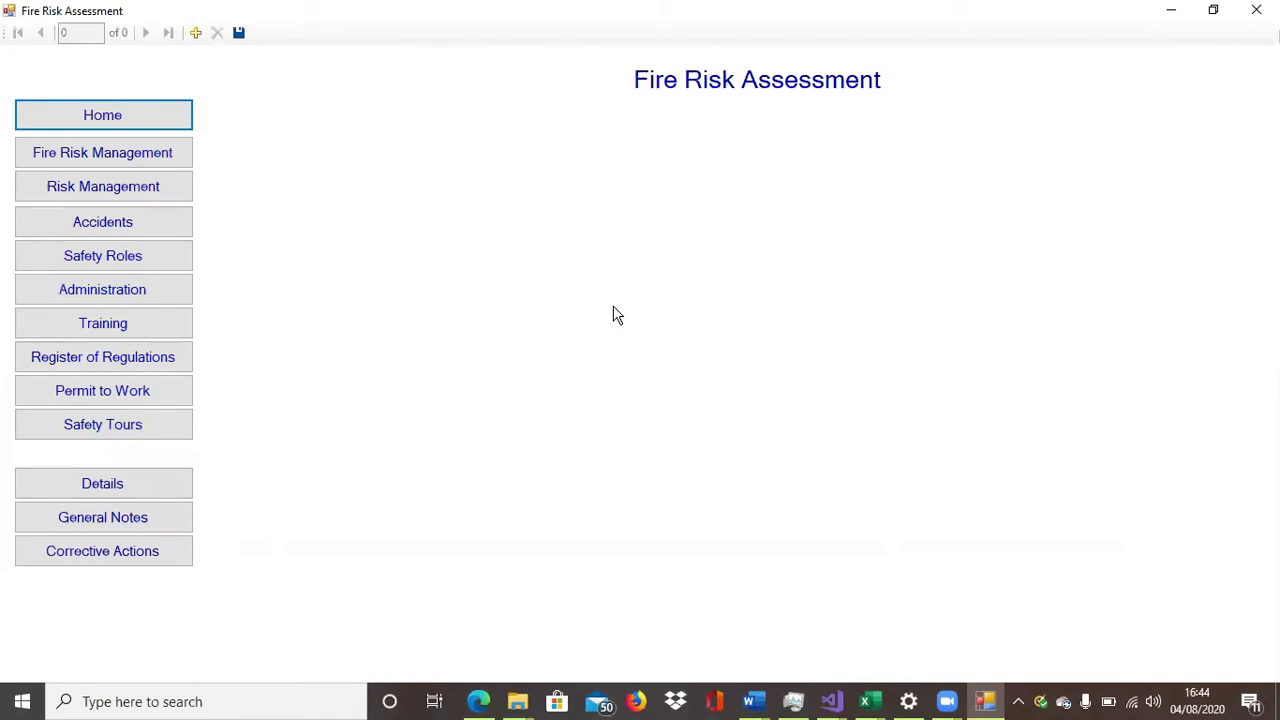
Add a new fire risk assessment record and look through its detail fields and general notes
click(196, 36)
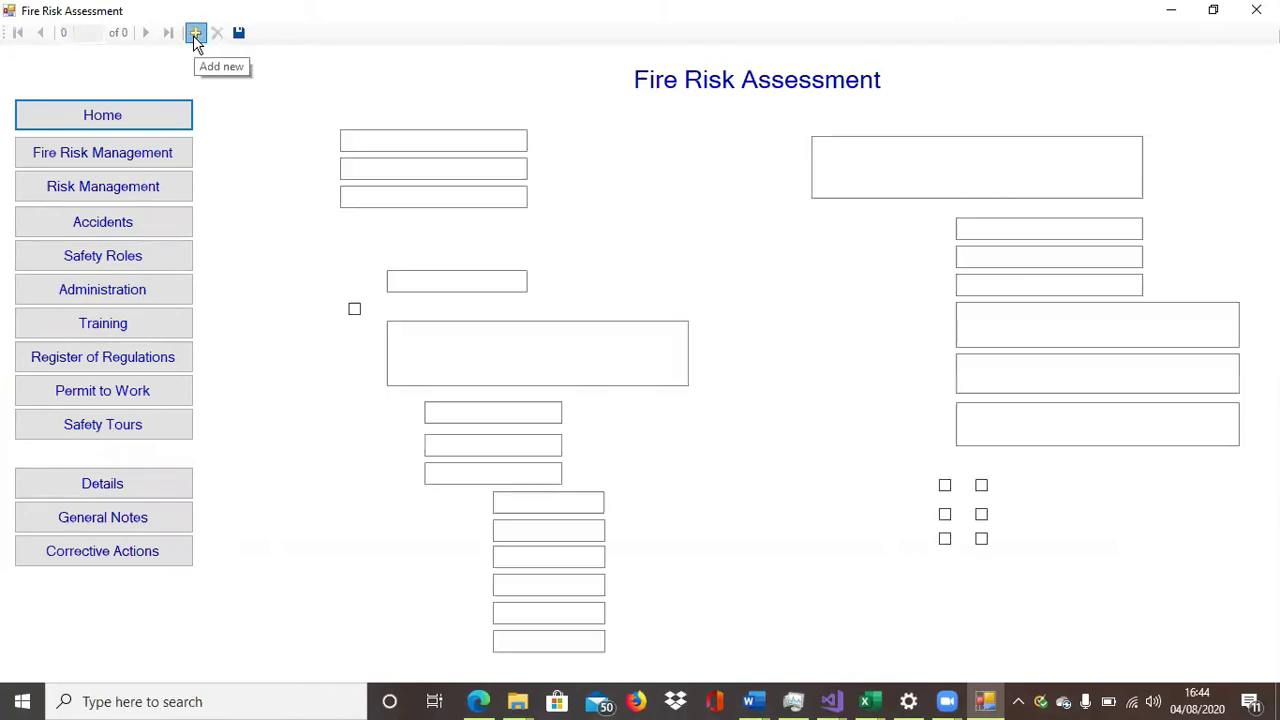
click(446, 162)
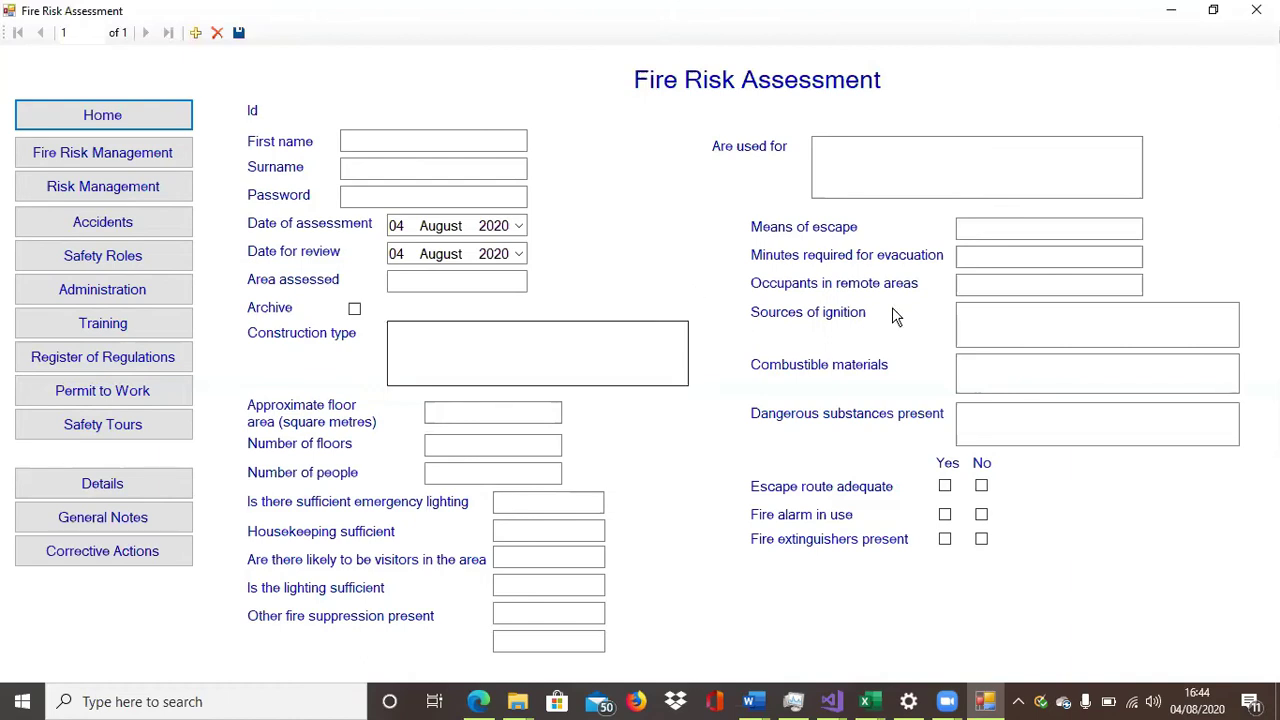
click(972, 368)
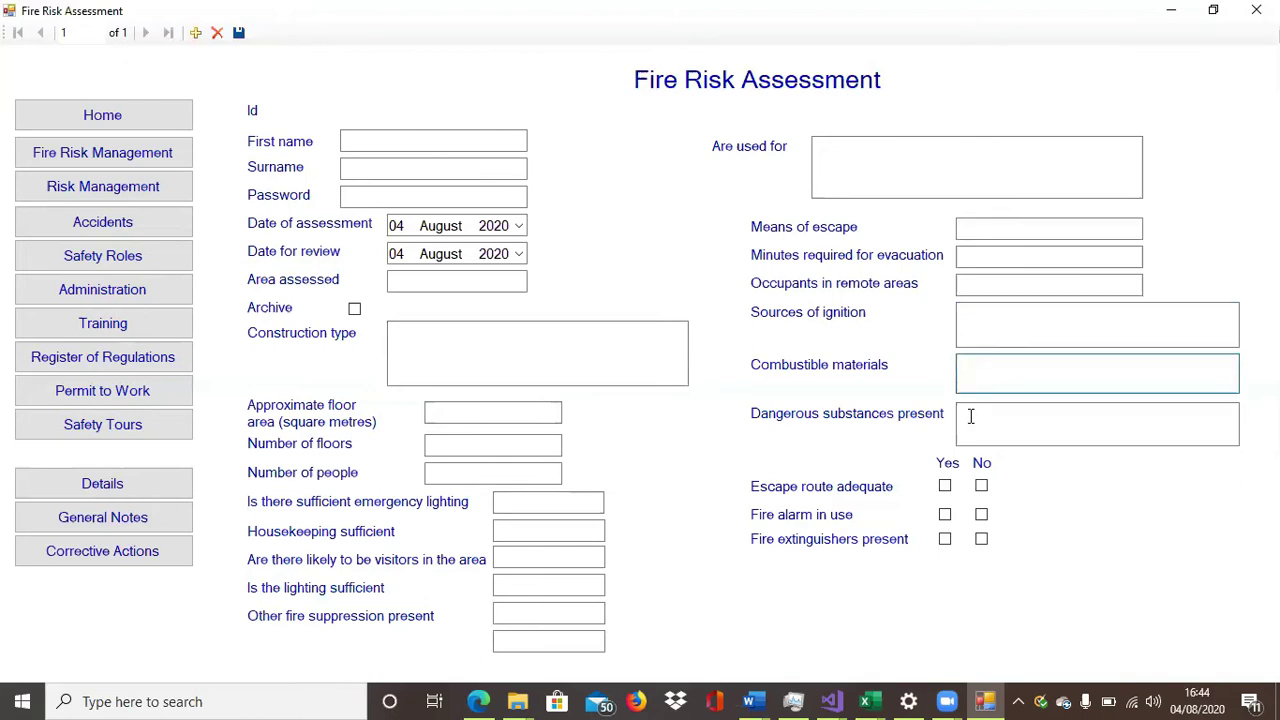
click(970, 418)
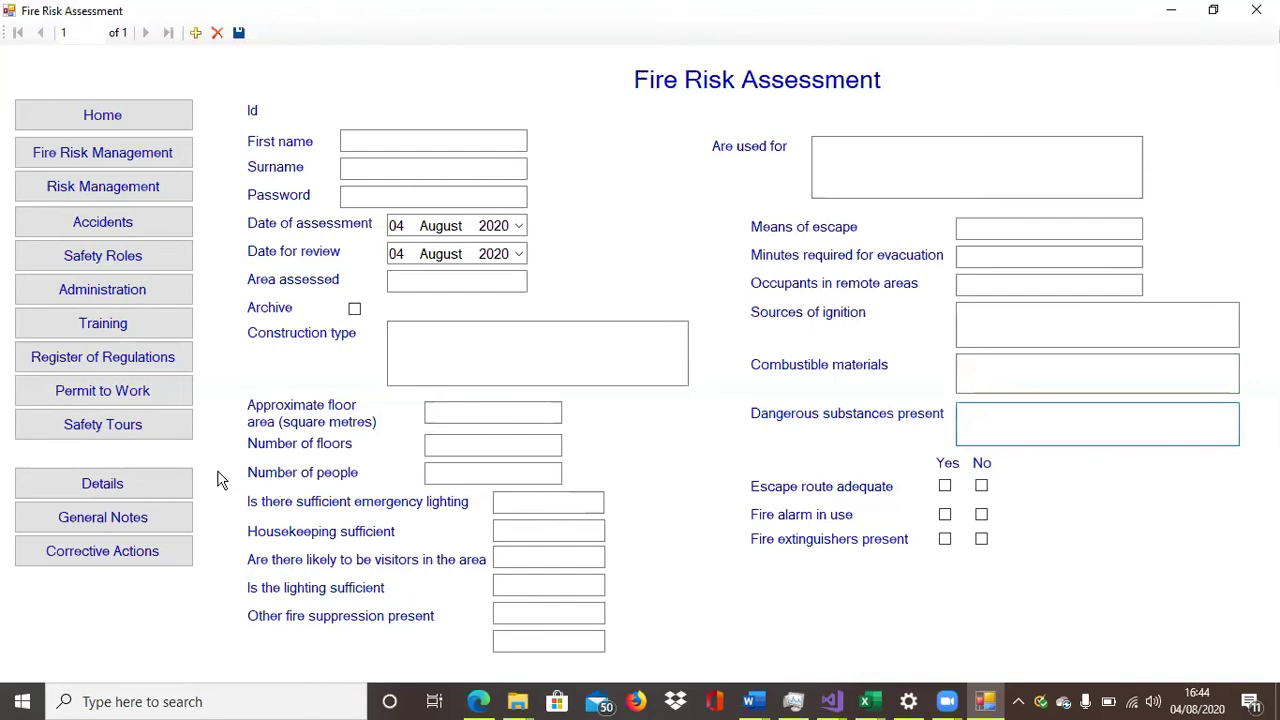
click(145, 520)
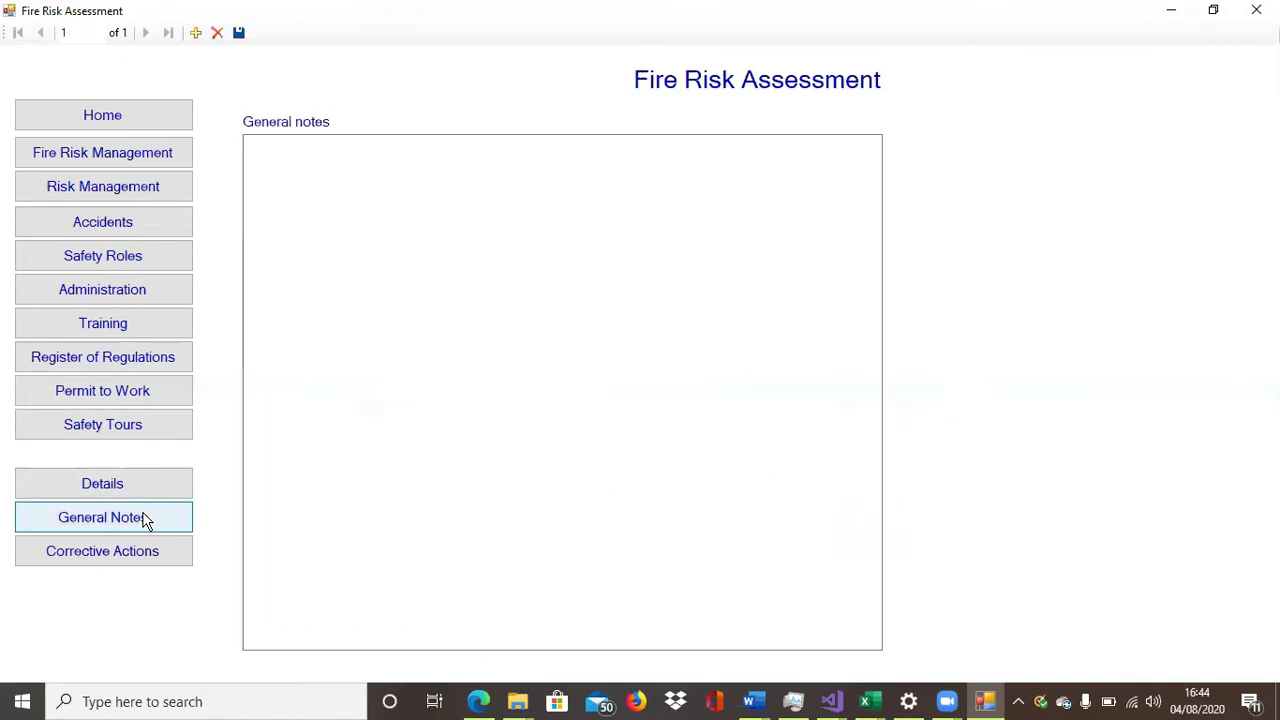
Enter "Corrective" as a corrective action for the fire risk assessment and save the record
click(145, 555)
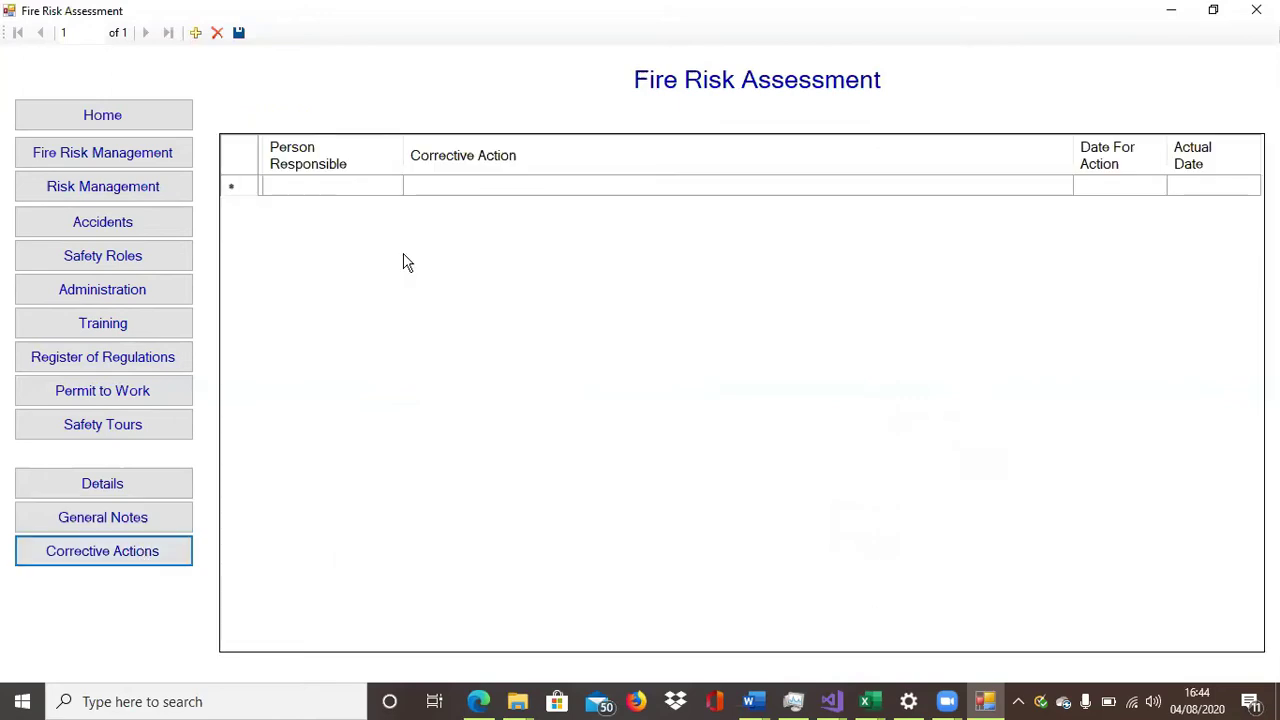
click(420, 192)
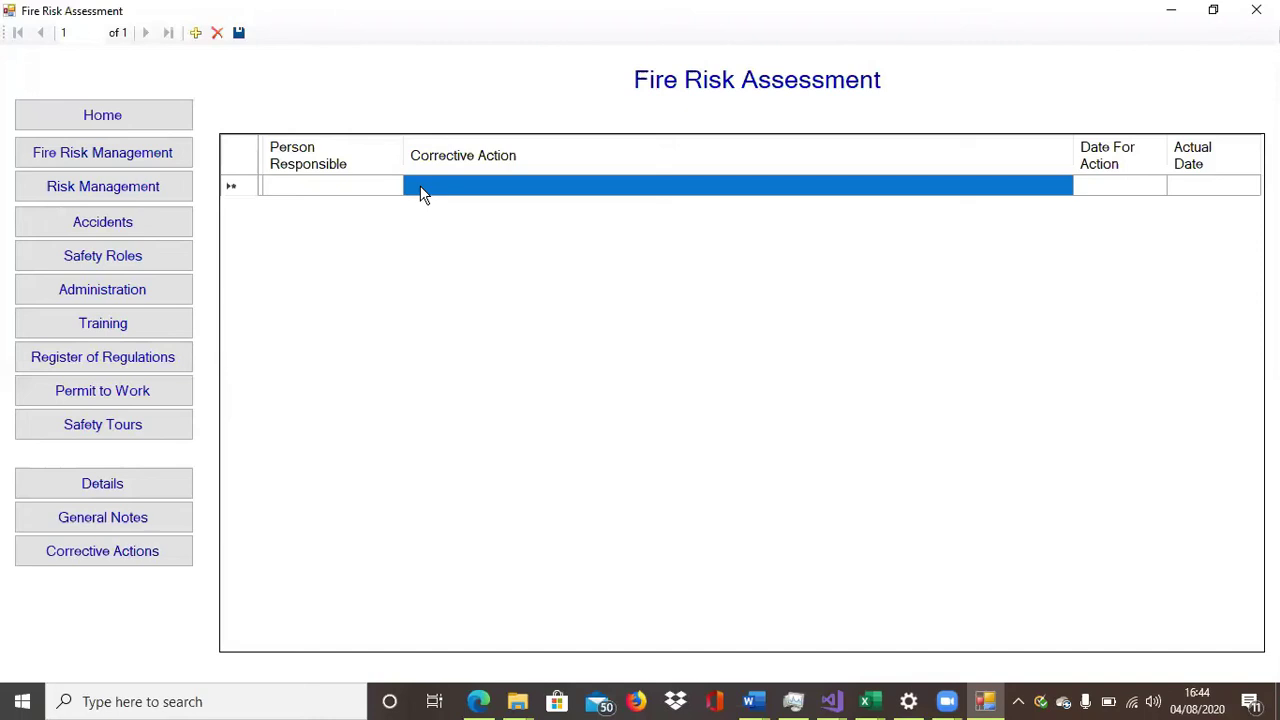
text(C)
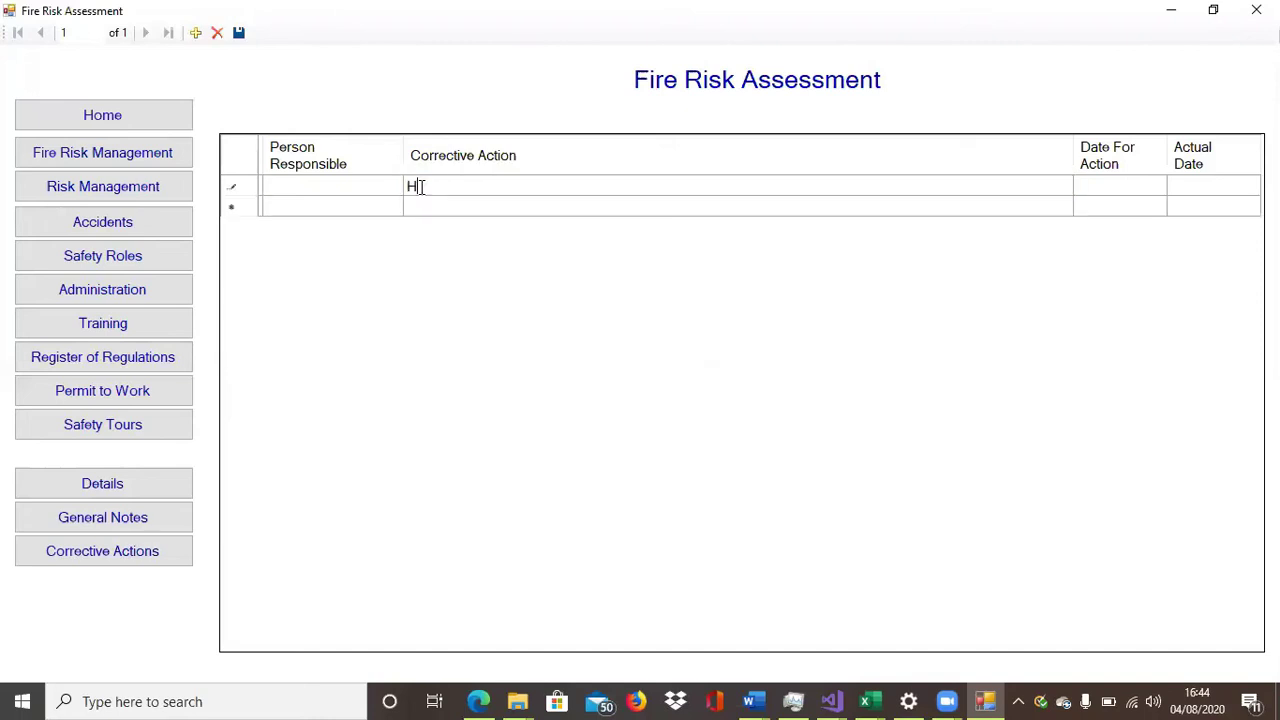
text(orrective)
click(237, 33)
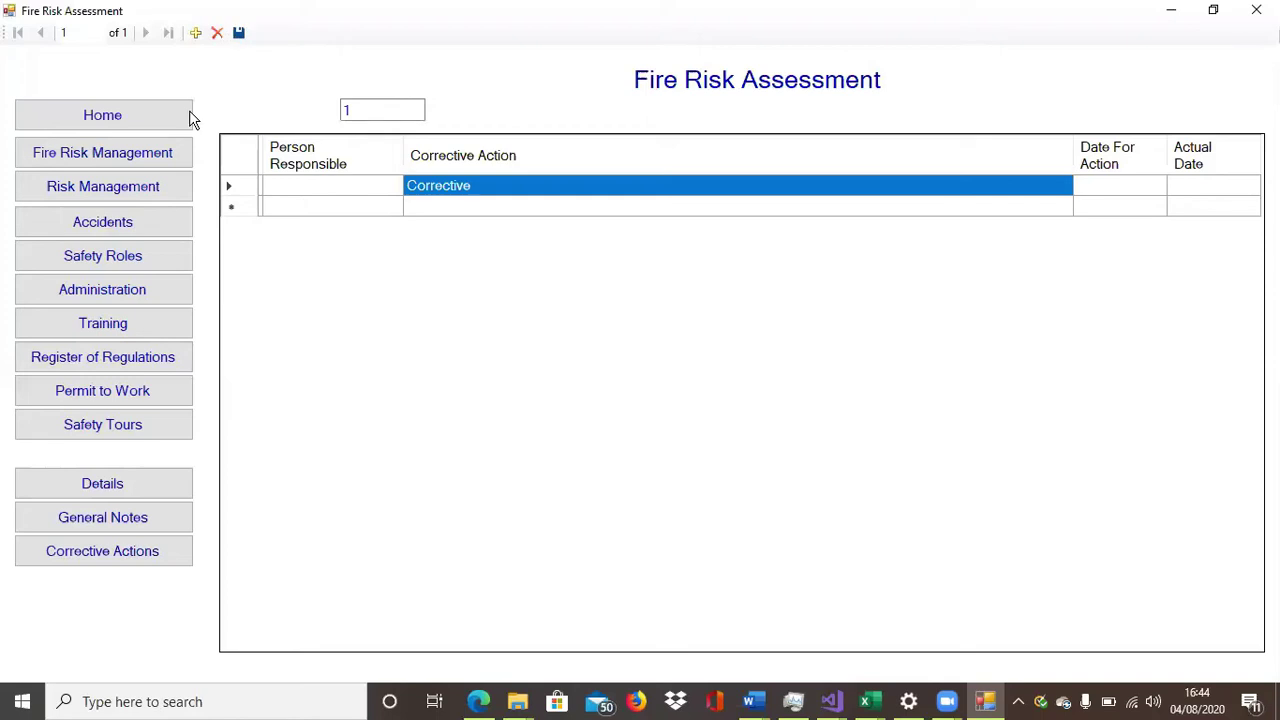
Leave the fire risk assessment, return to the home page, and open the accident report form under Accidents and Incidents
click(148, 186)
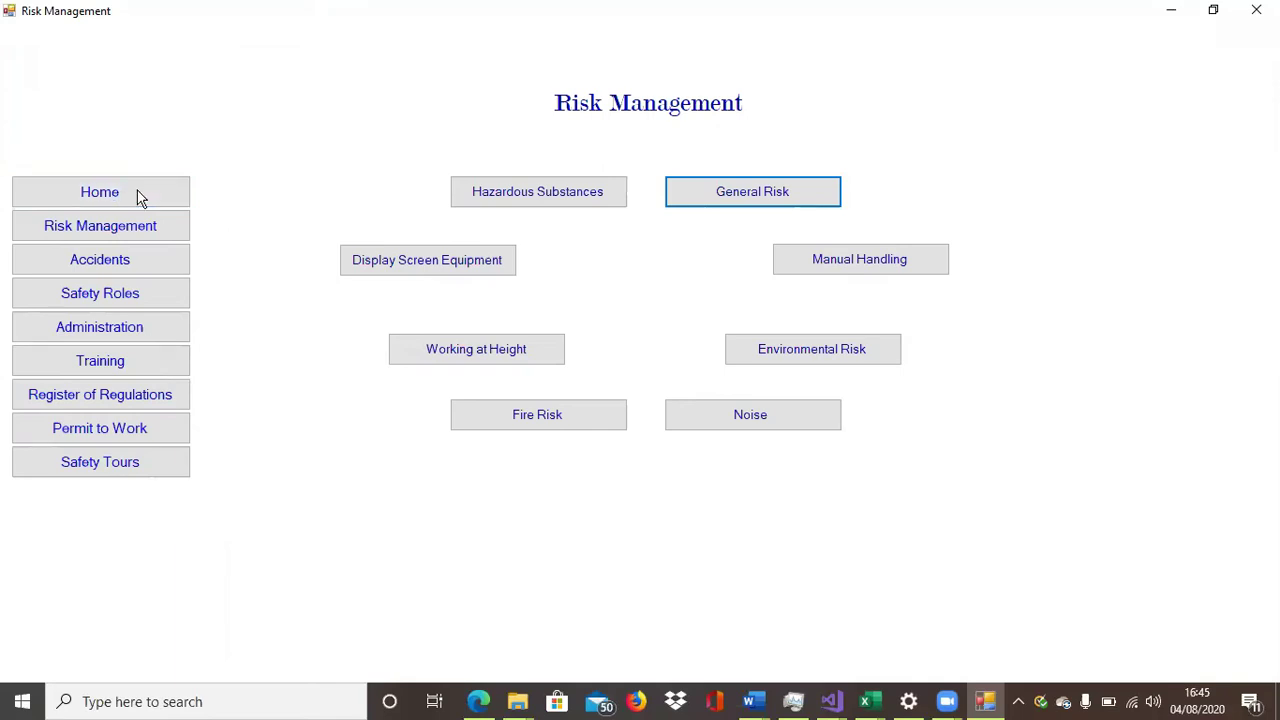
click(138, 192)
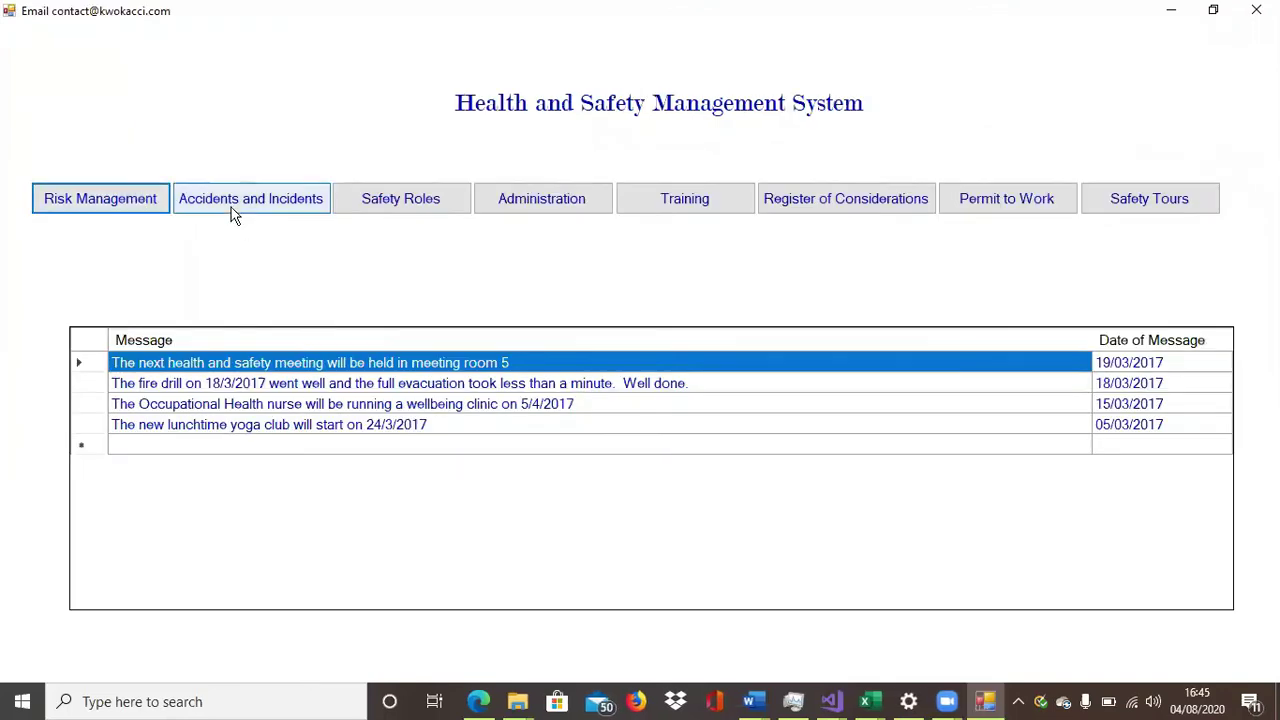
click(268, 208)
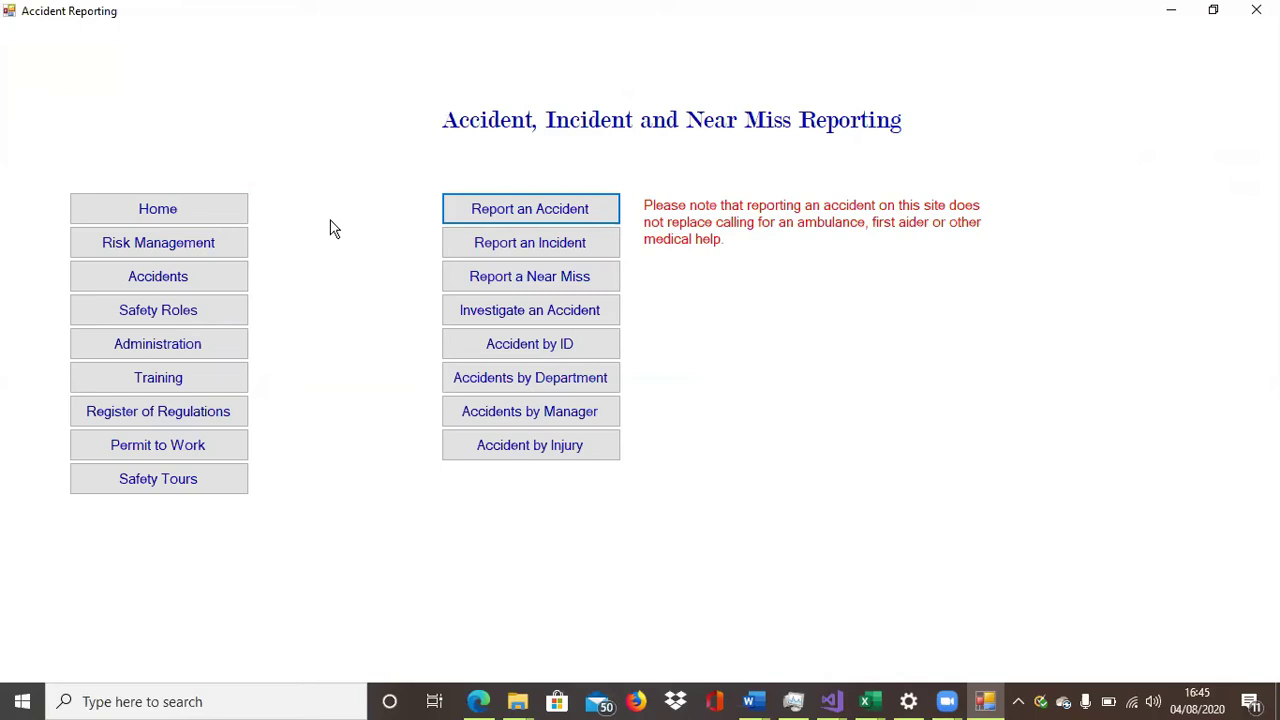
click(467, 218)
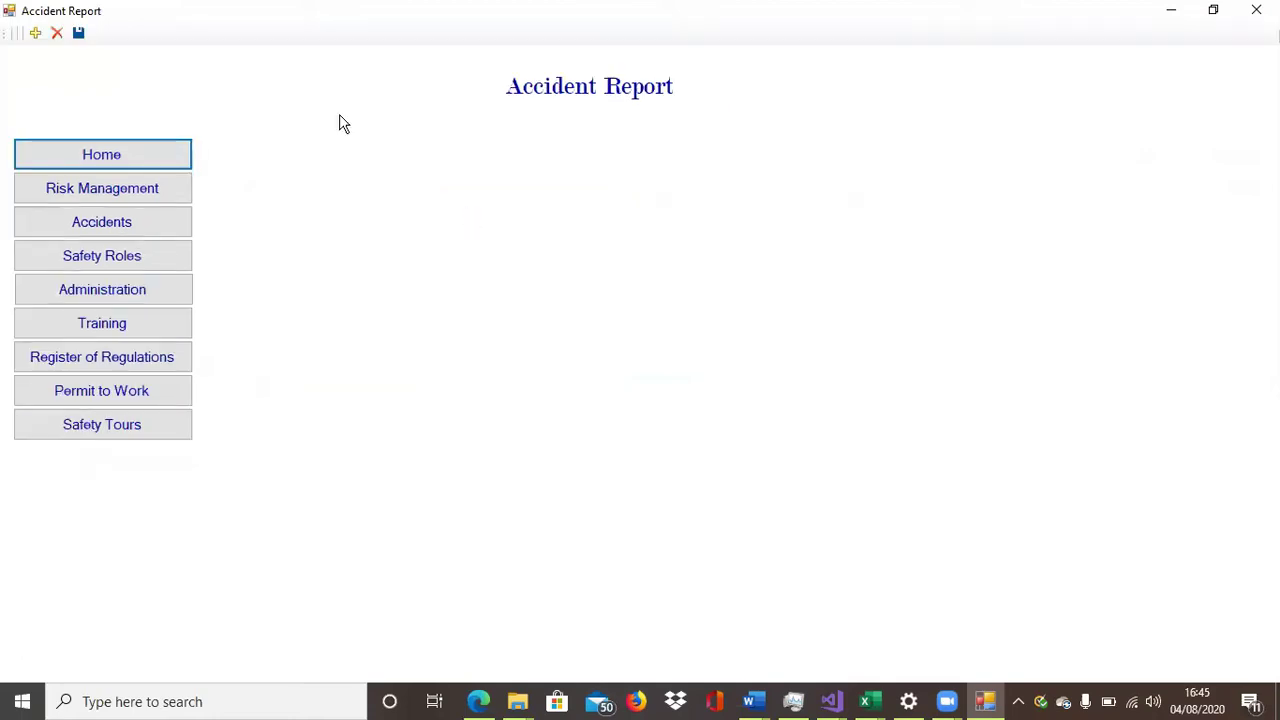
Add a new accident report, save it to generate its Id, and enter the injured person's first name
click(35, 34)
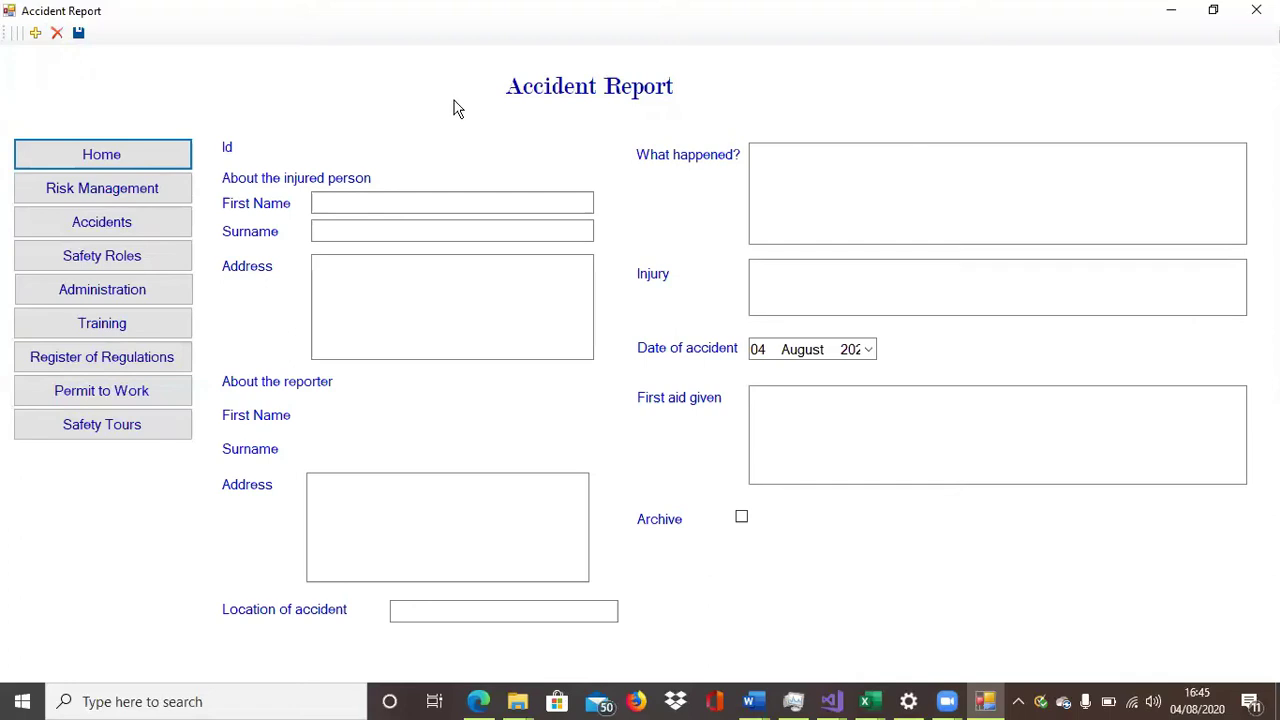
click(79, 36)
click(281, 151)
click(336, 204)
click(336, 204)
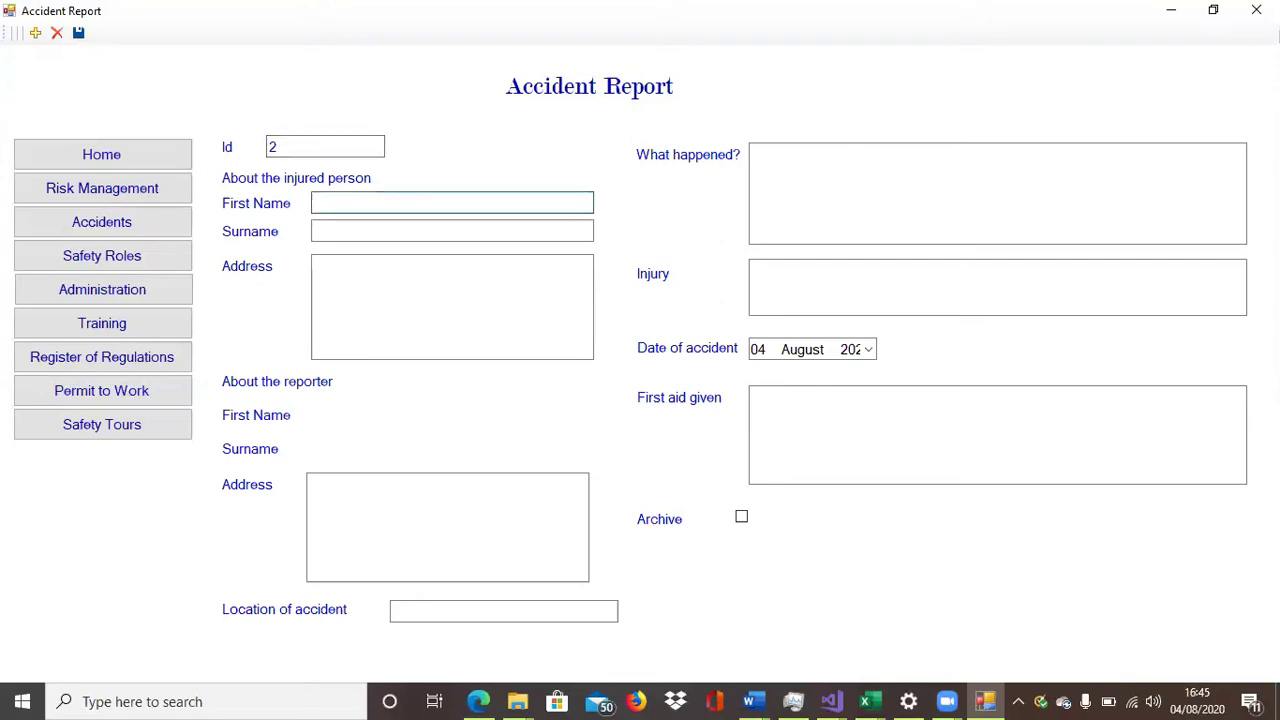
text(Bill)
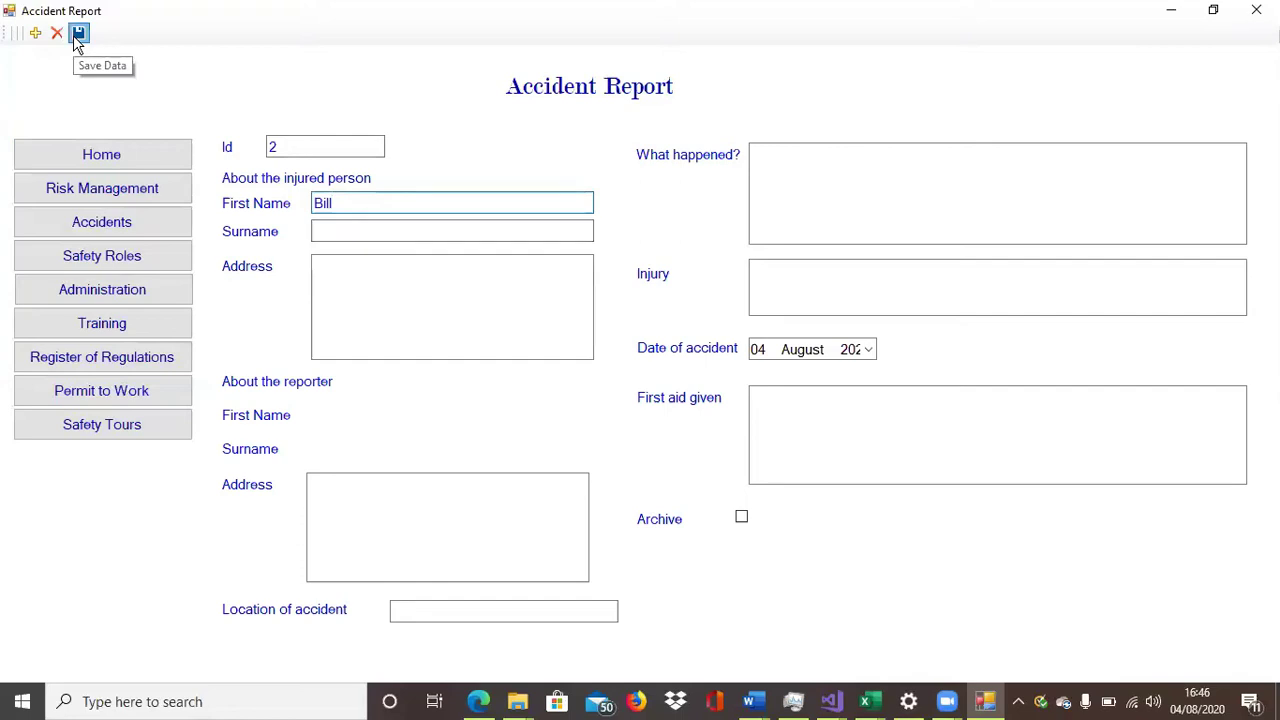
Return to the accident reporting options and log in to accident investigation with the username D and the account password
click(110, 224)
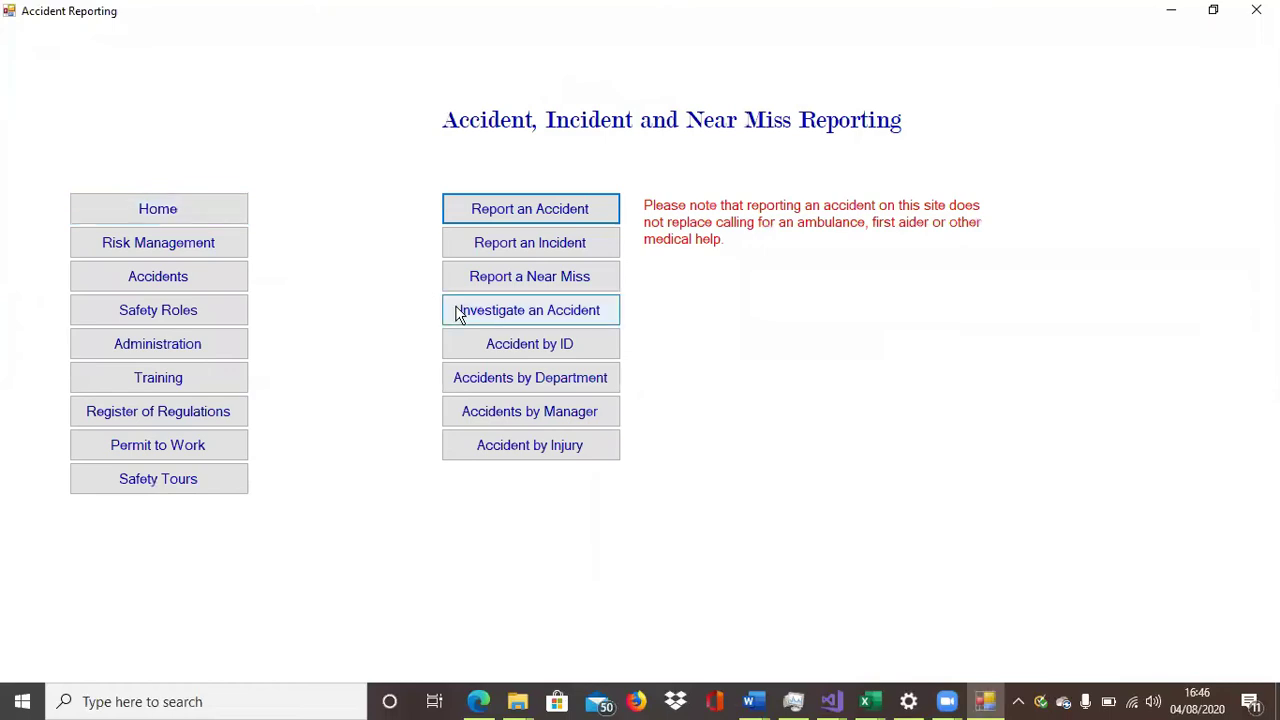
click(458, 314)
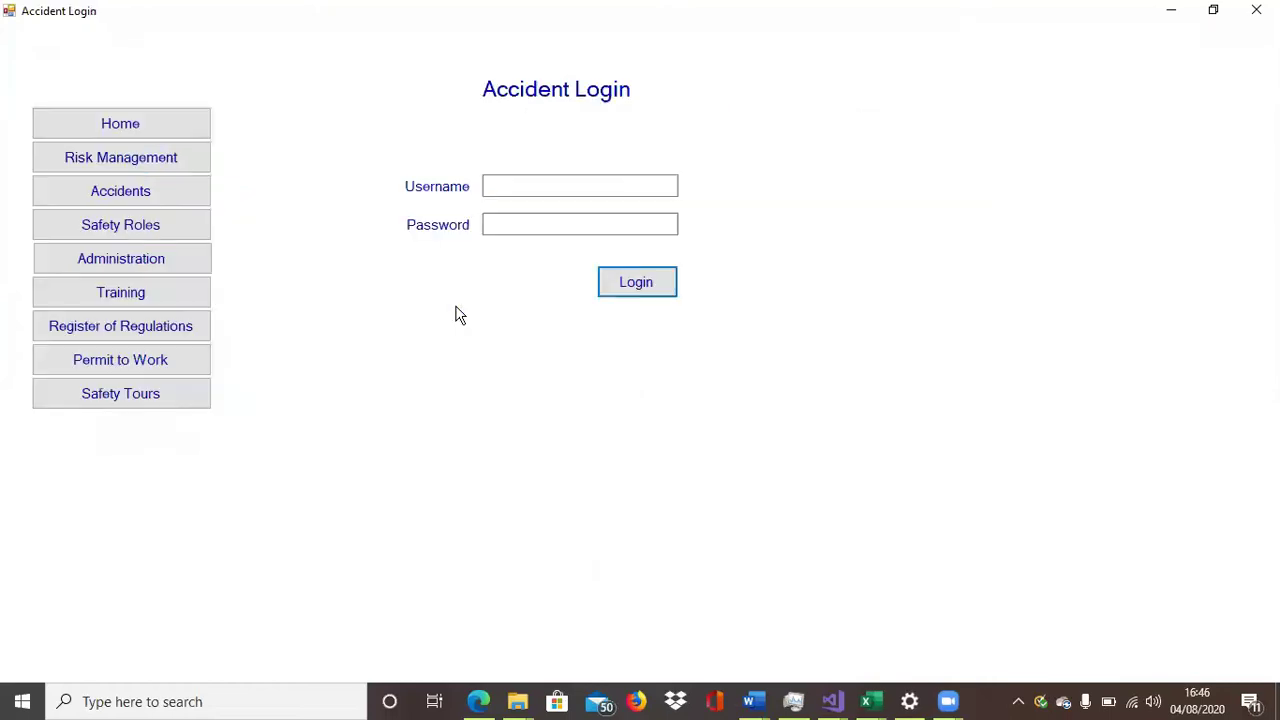
click(526, 187)
text(D)
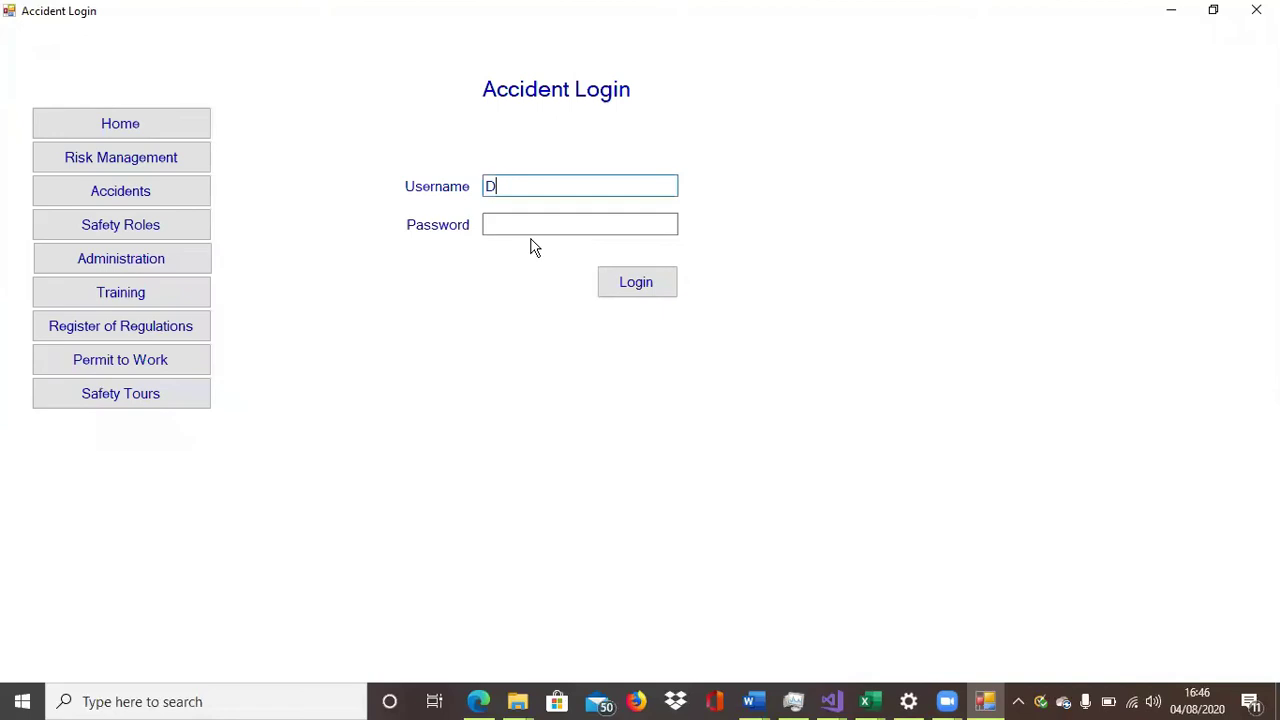
click(617, 288)
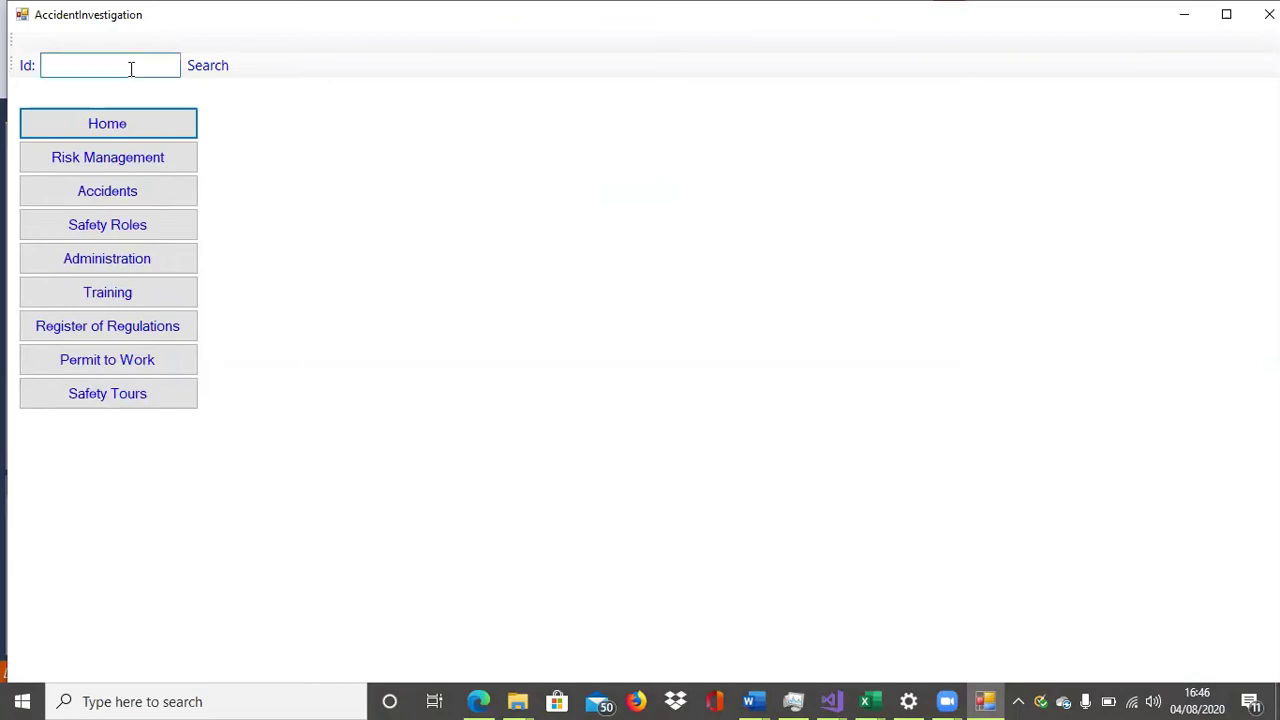
Search the accident investigations for the report with Id 2
click(131, 68)
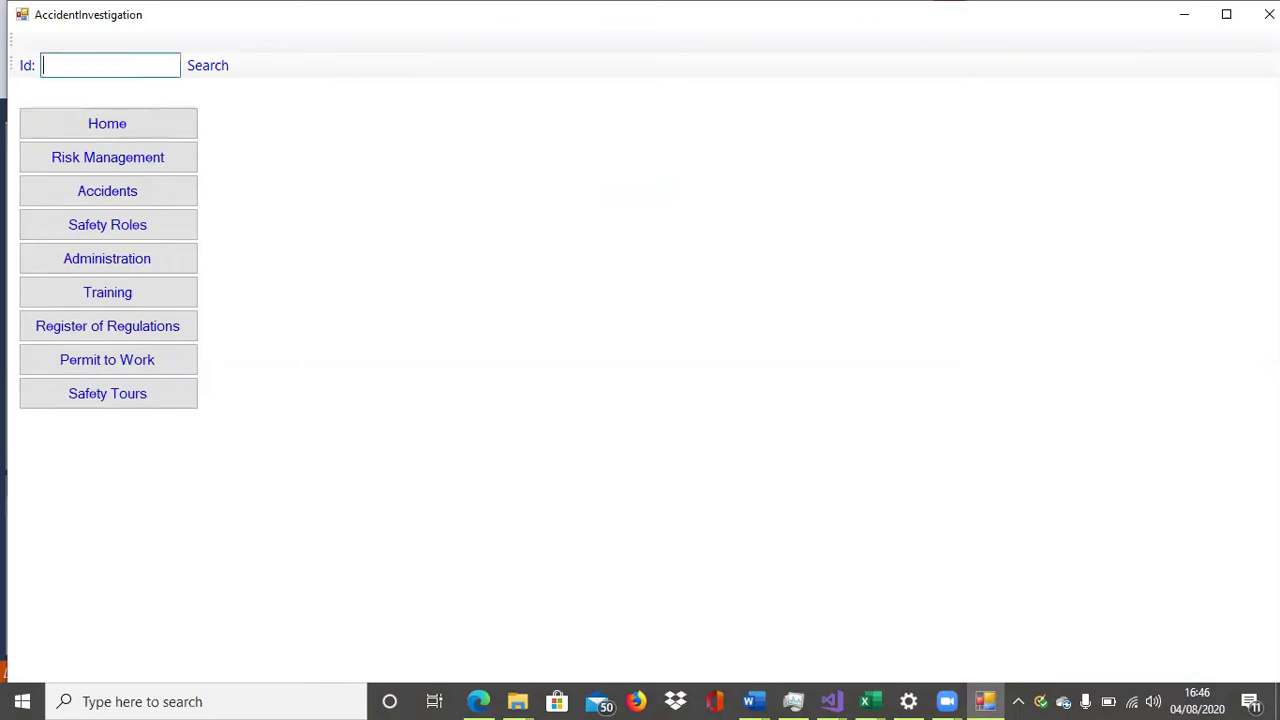
text(2)
click(199, 67)
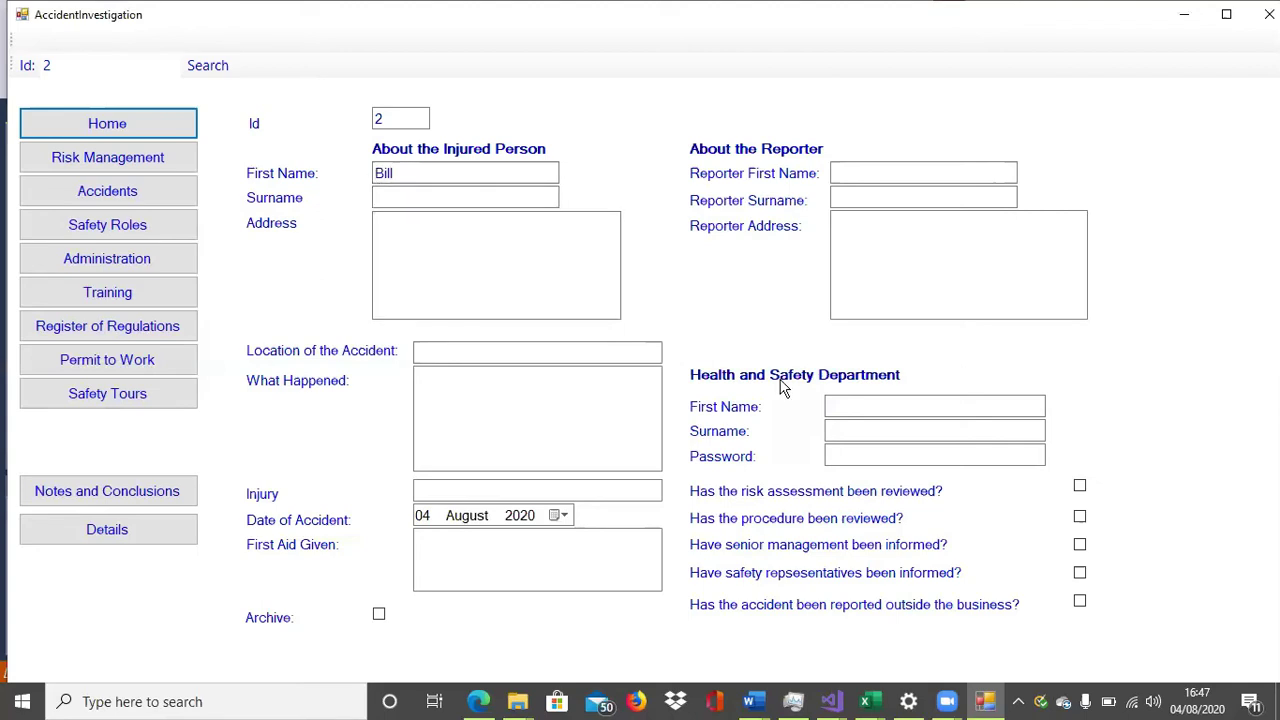
Look over the Health and Safety Department sign-off fields of the investigation and open its Notes and Conclusions
click(828, 432)
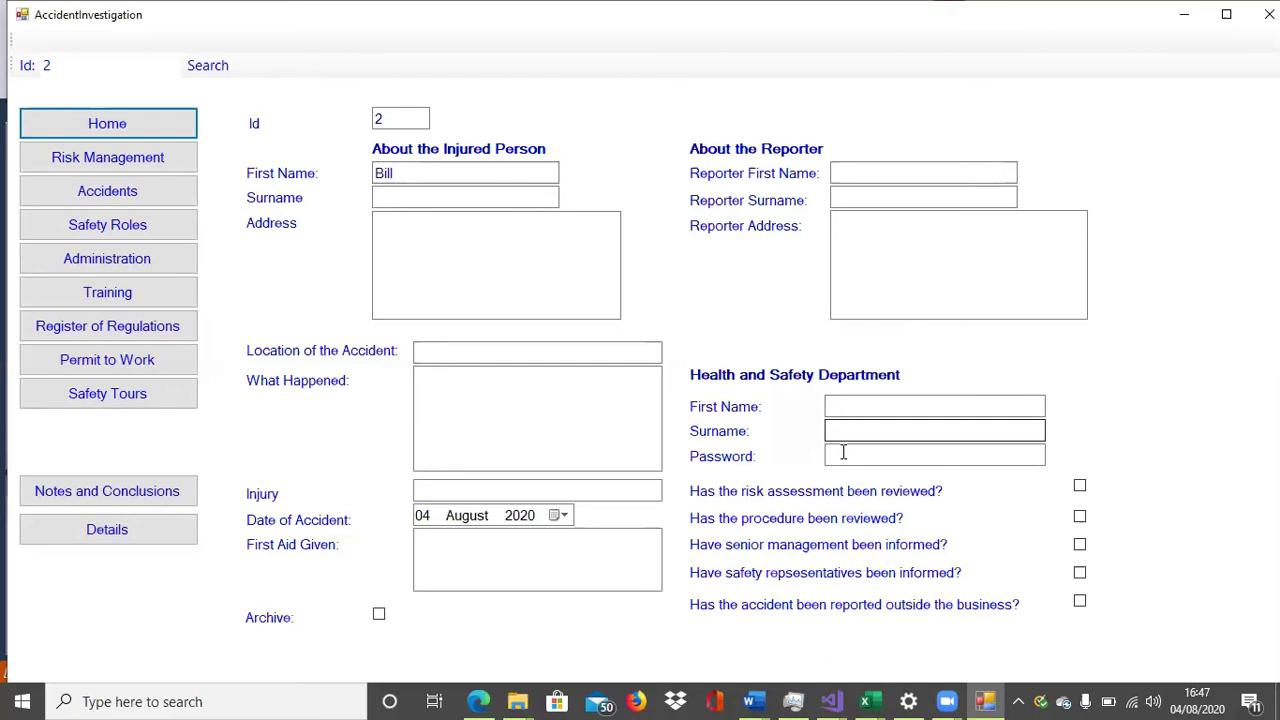
click(843, 453)
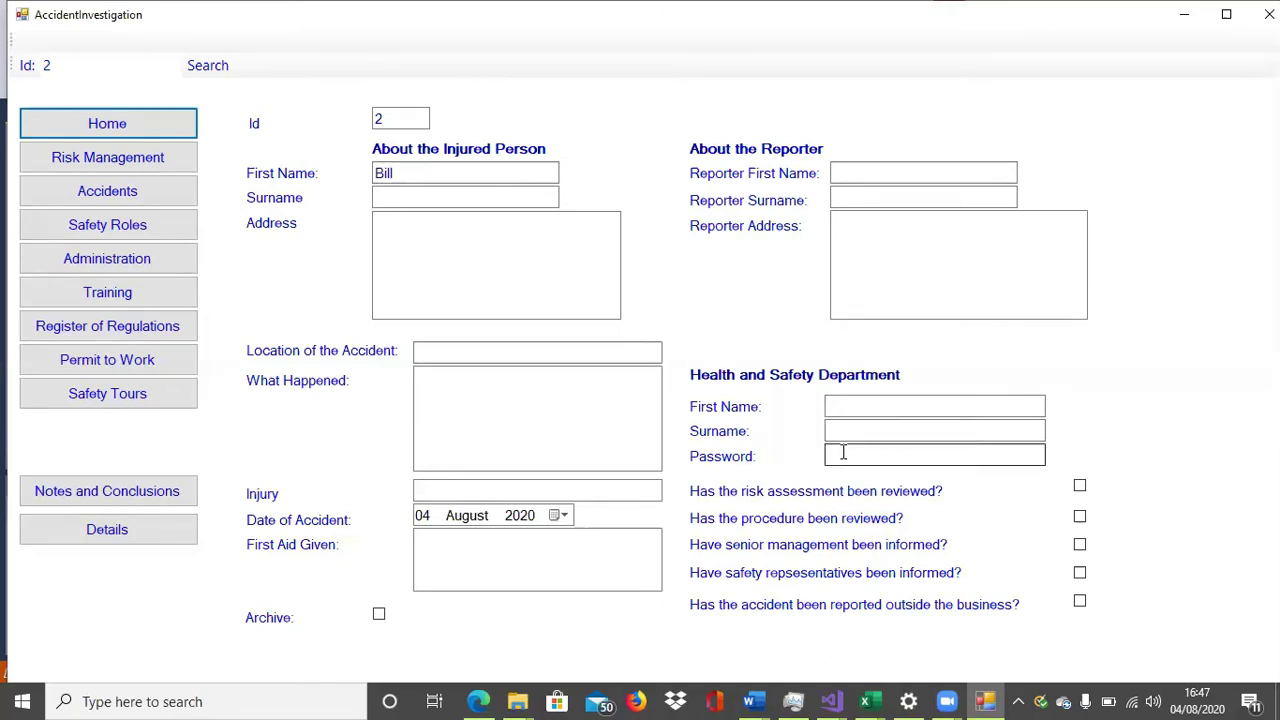
key(Tab)
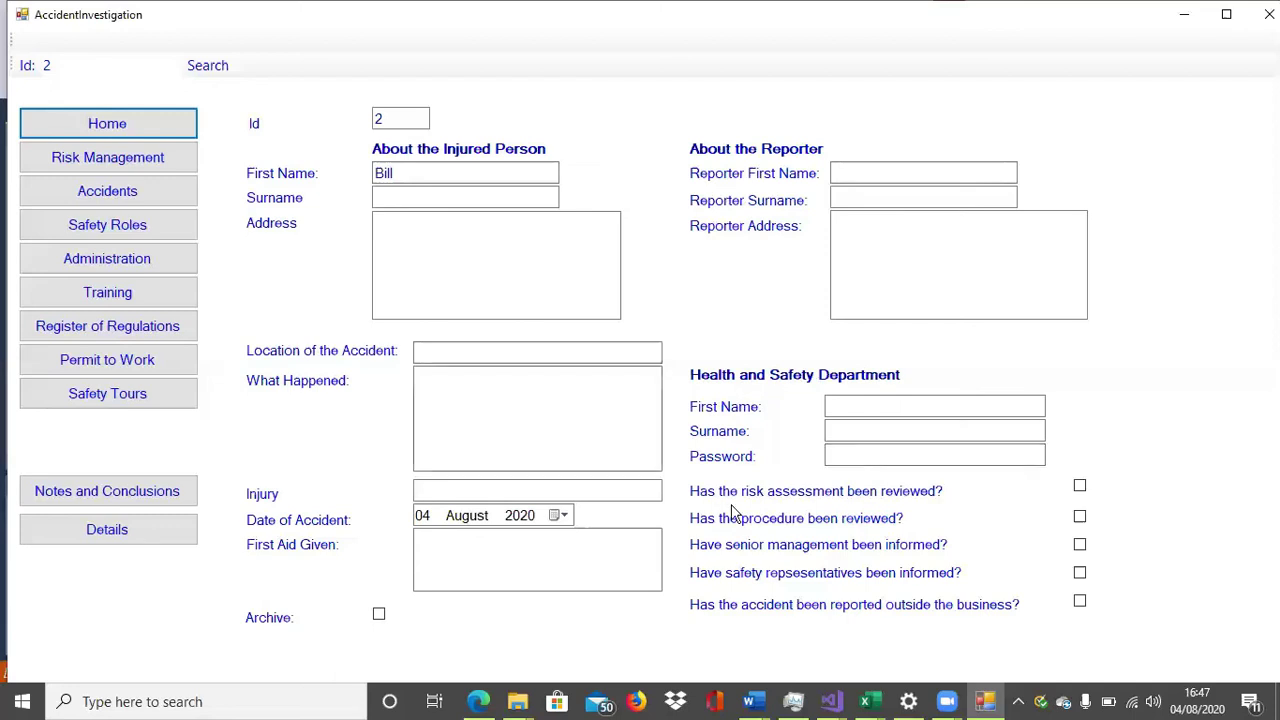
click(137, 497)
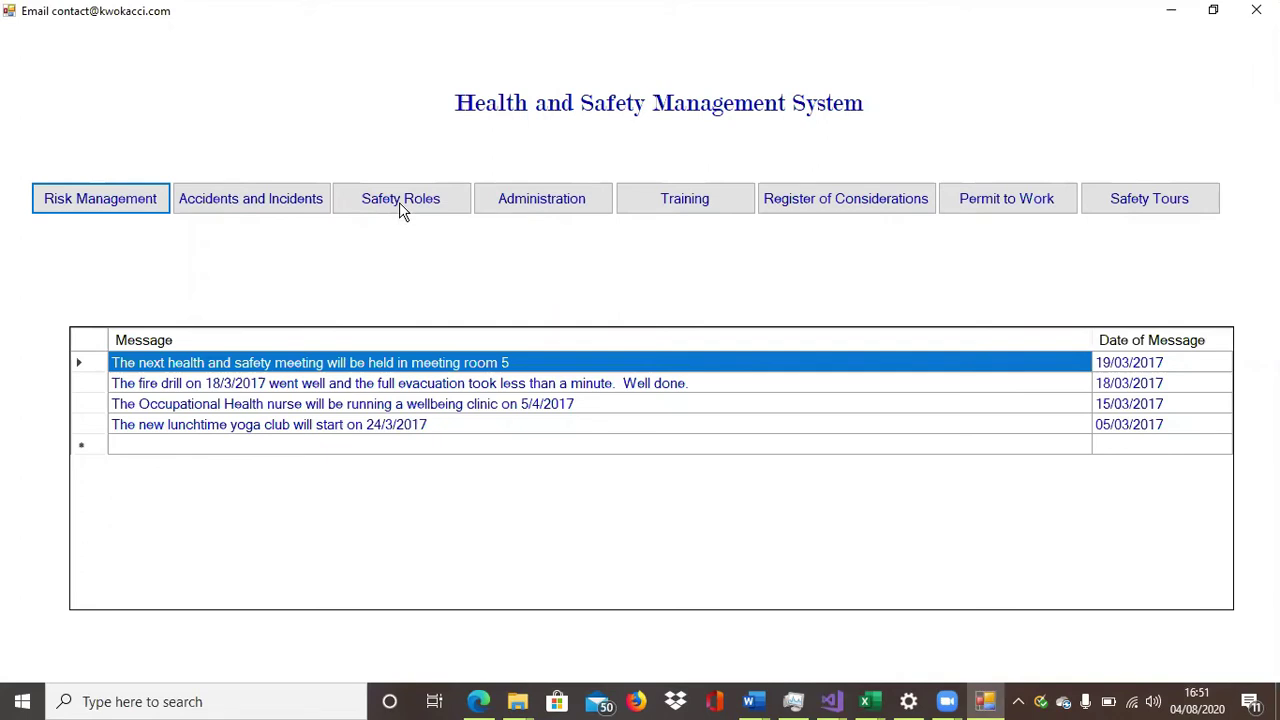
Open Safety Roles and view the lists of fire marshals and first aiders
click(399, 202)
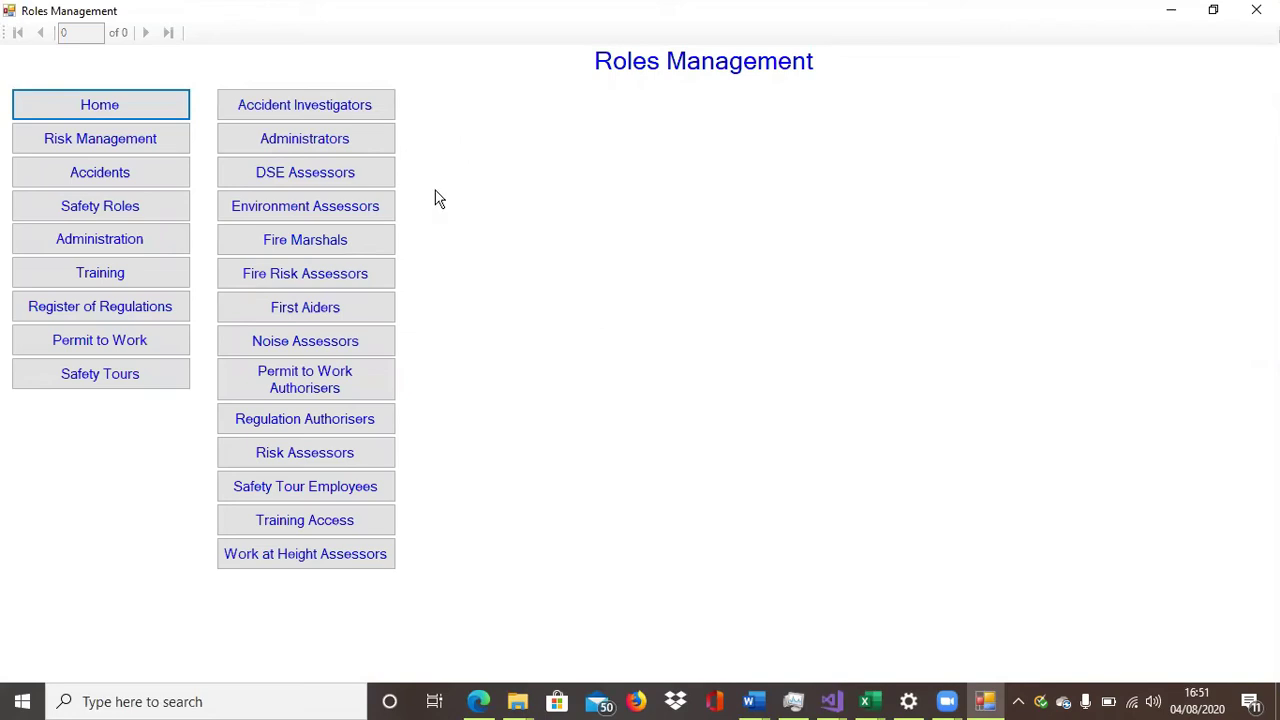
click(356, 248)
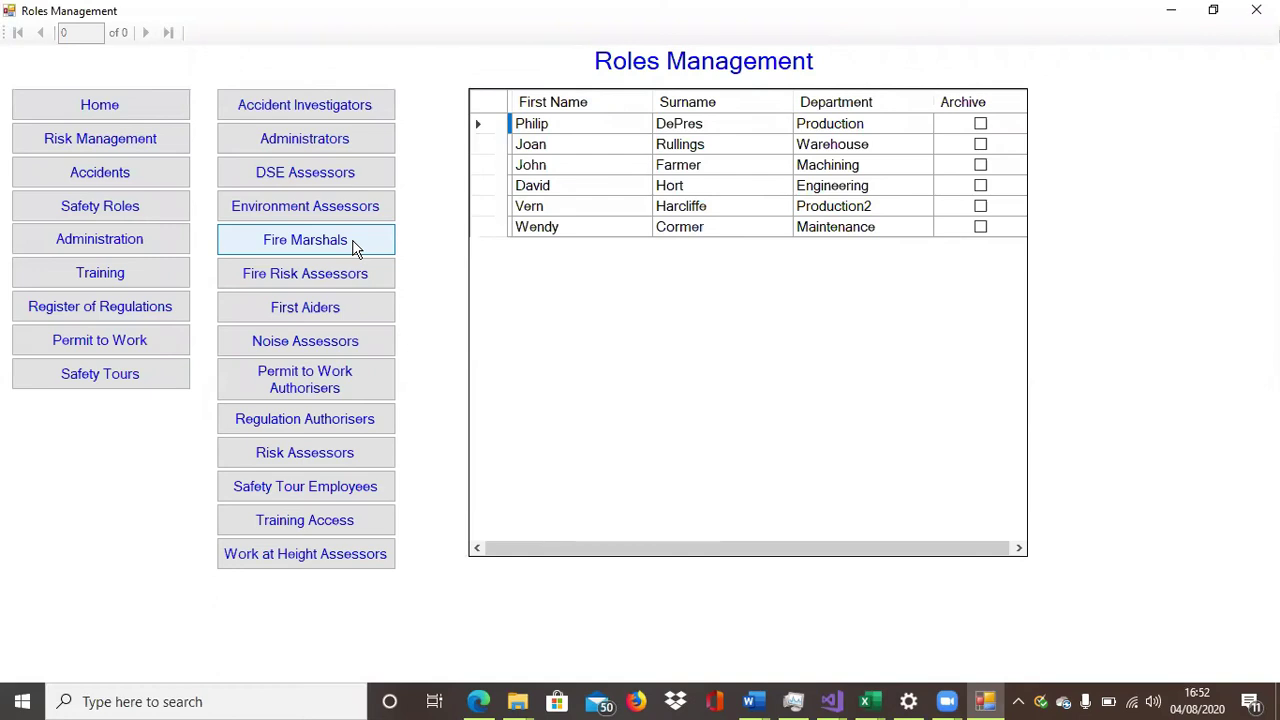
click(340, 310)
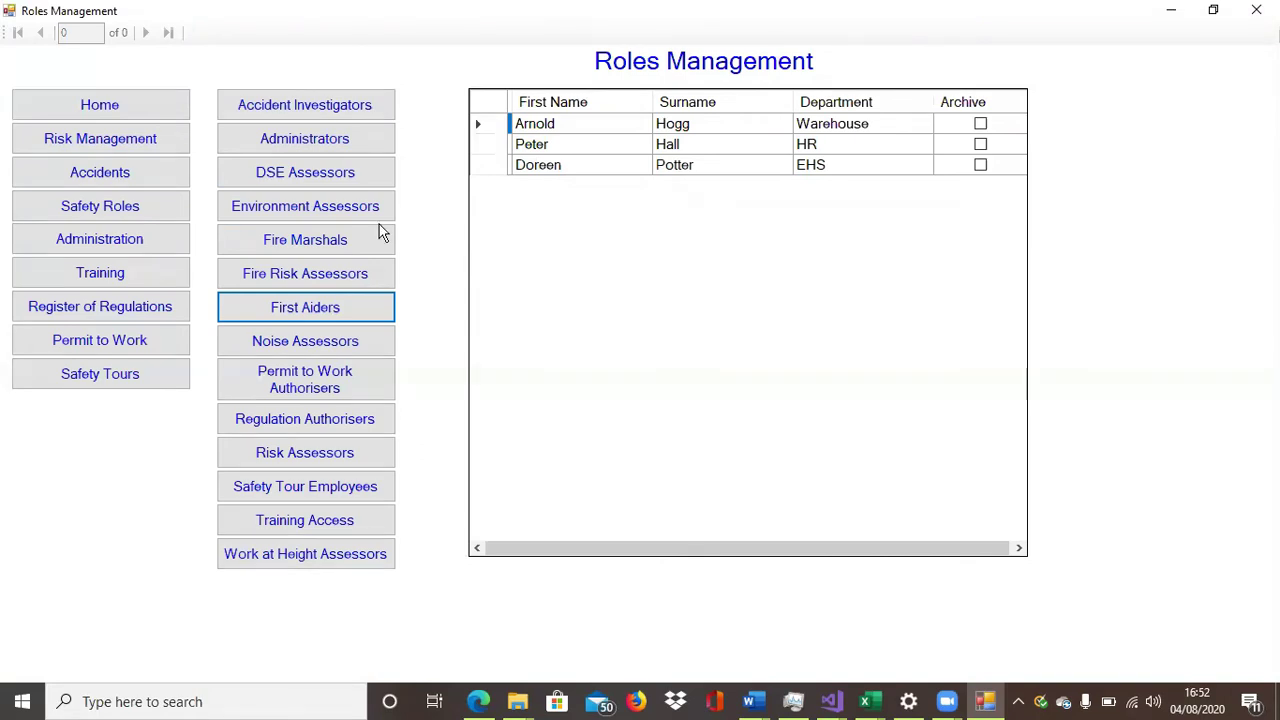
Go back to the home page, open Administration, and log in with the username D and the account password
click(145, 112)
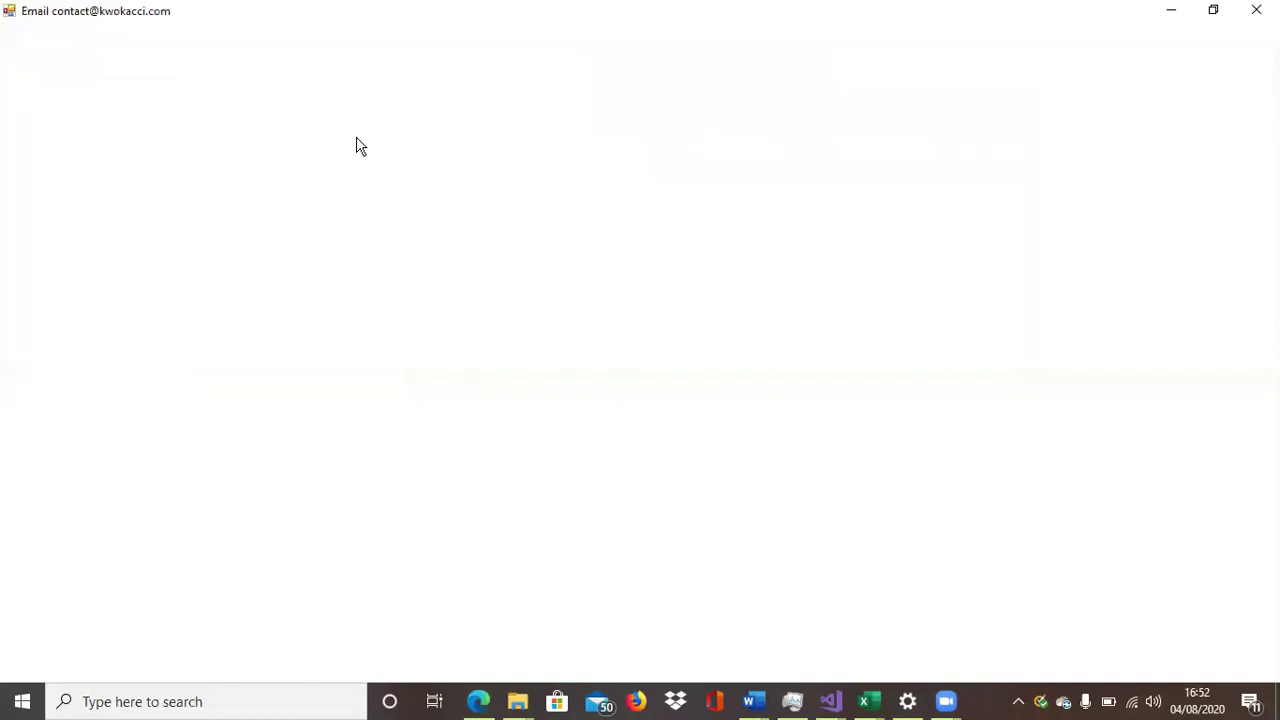
click(522, 202)
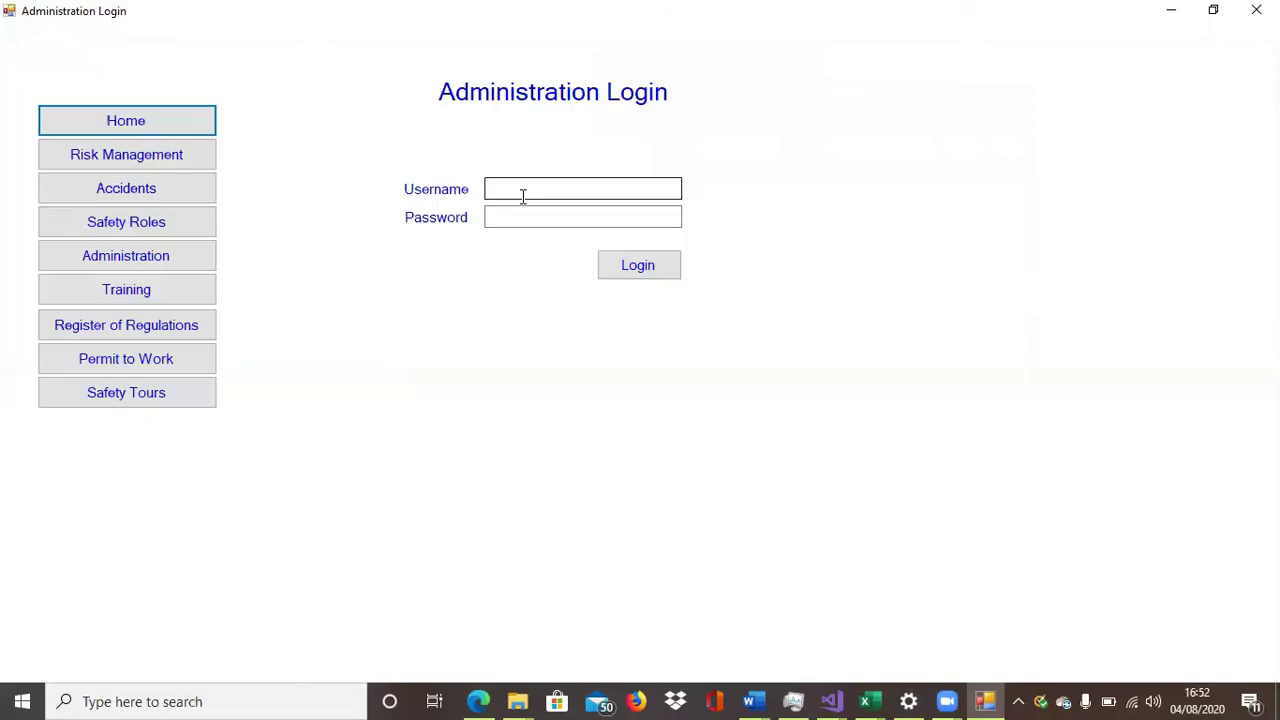
click(522, 196)
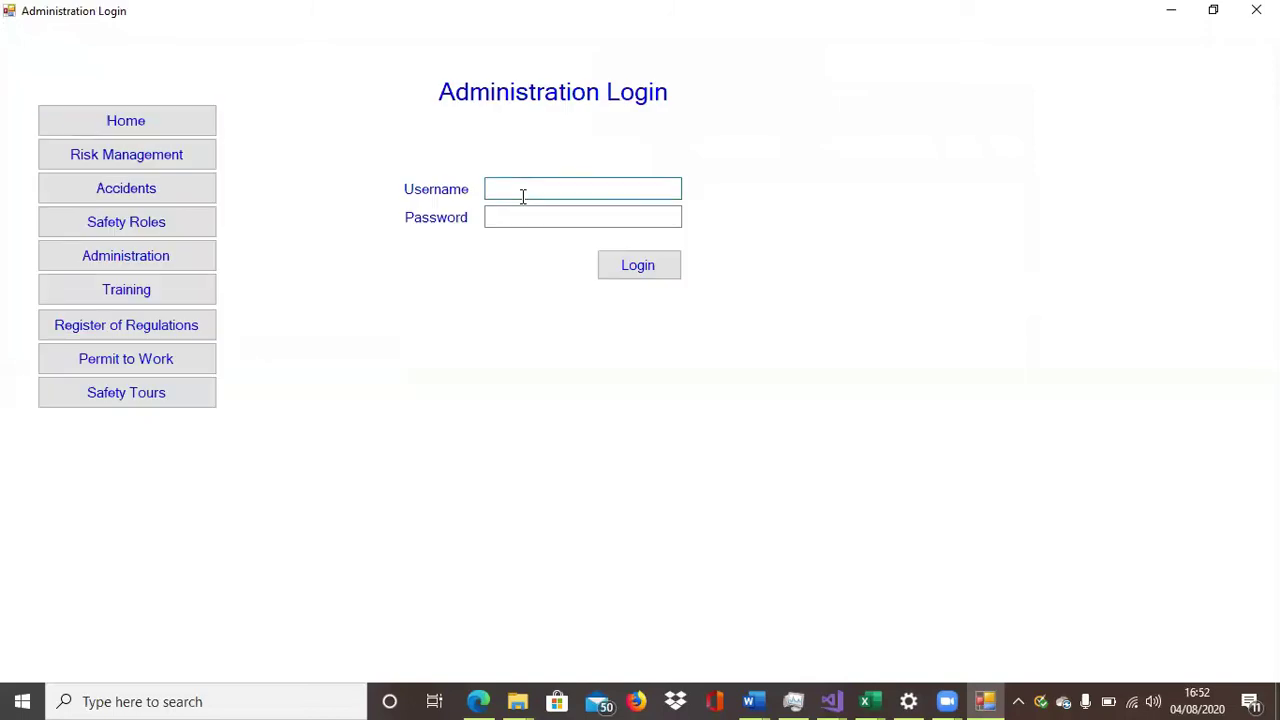
text(D)
click(520, 217)
text(******)
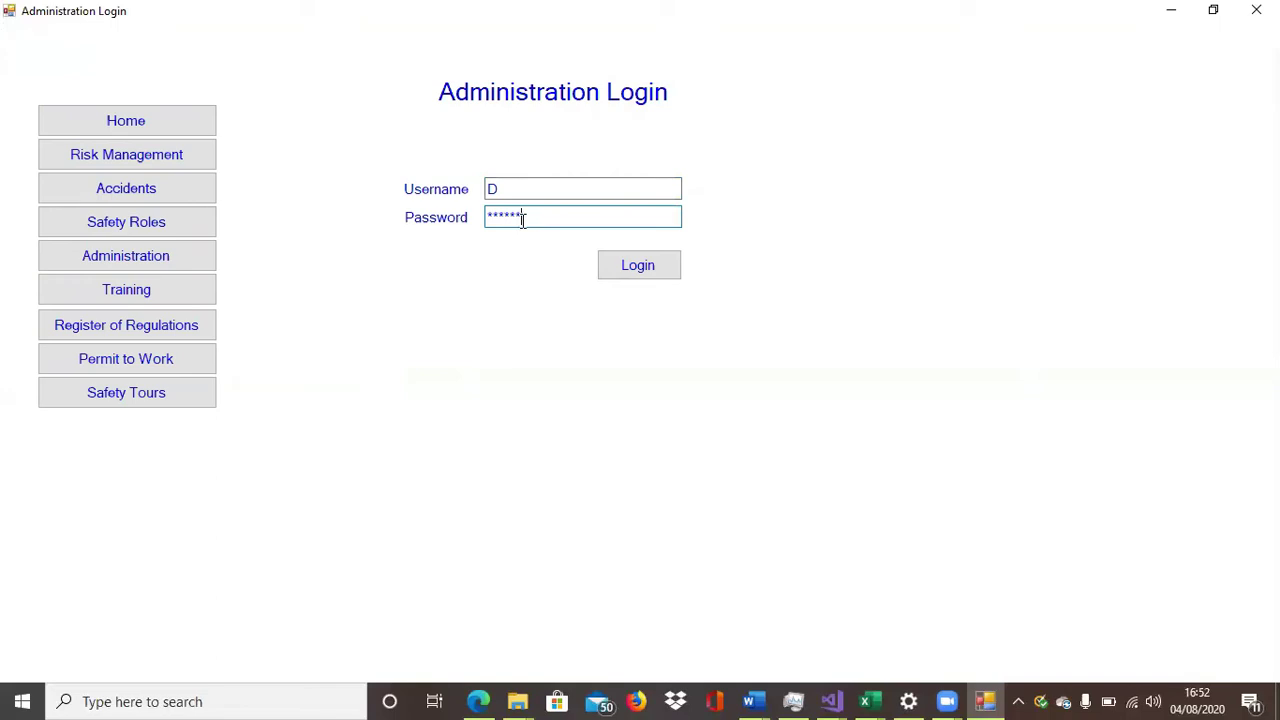
click(628, 270)
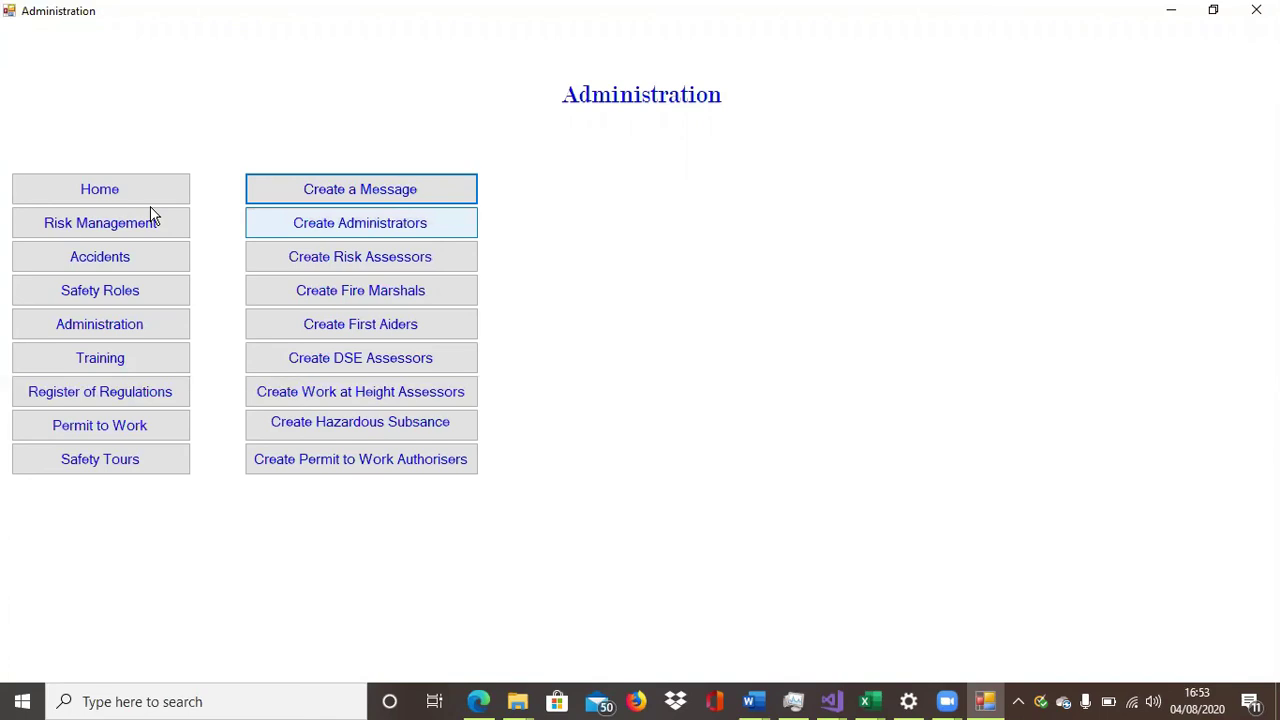
Return home, choose to enter new training, and log in to training management with the username D and the account password
click(63, 195)
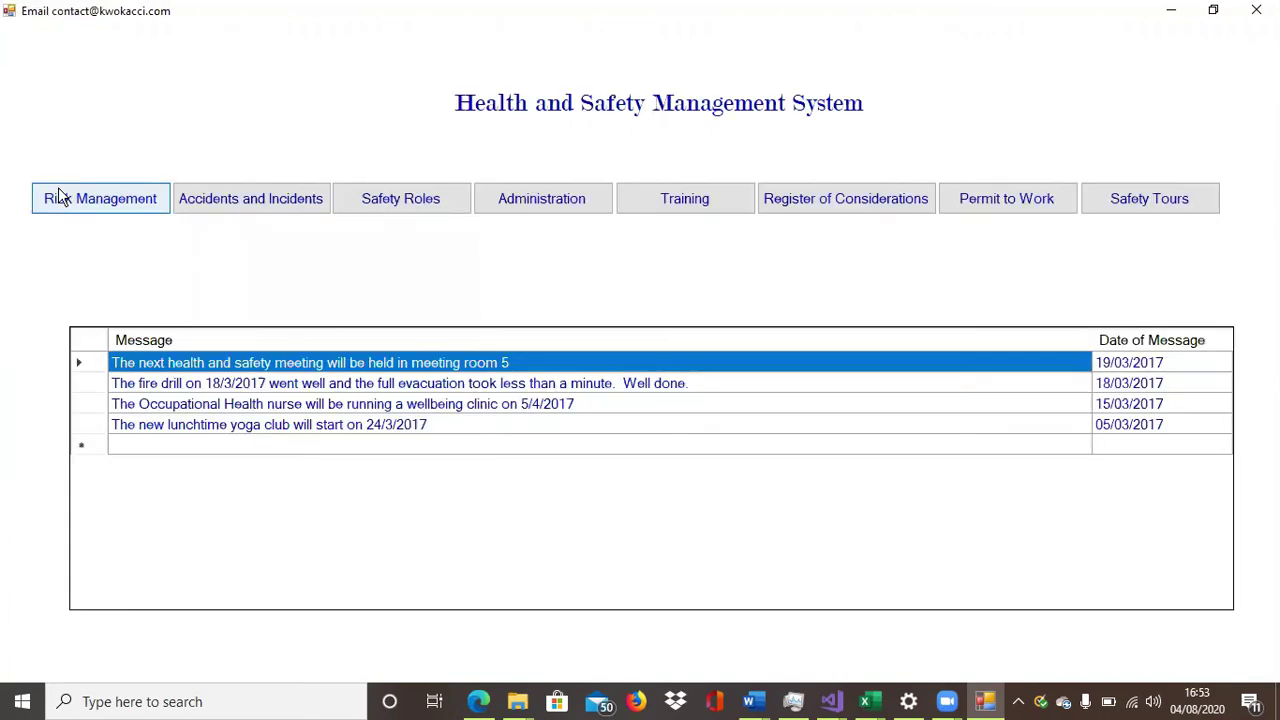
click(652, 200)
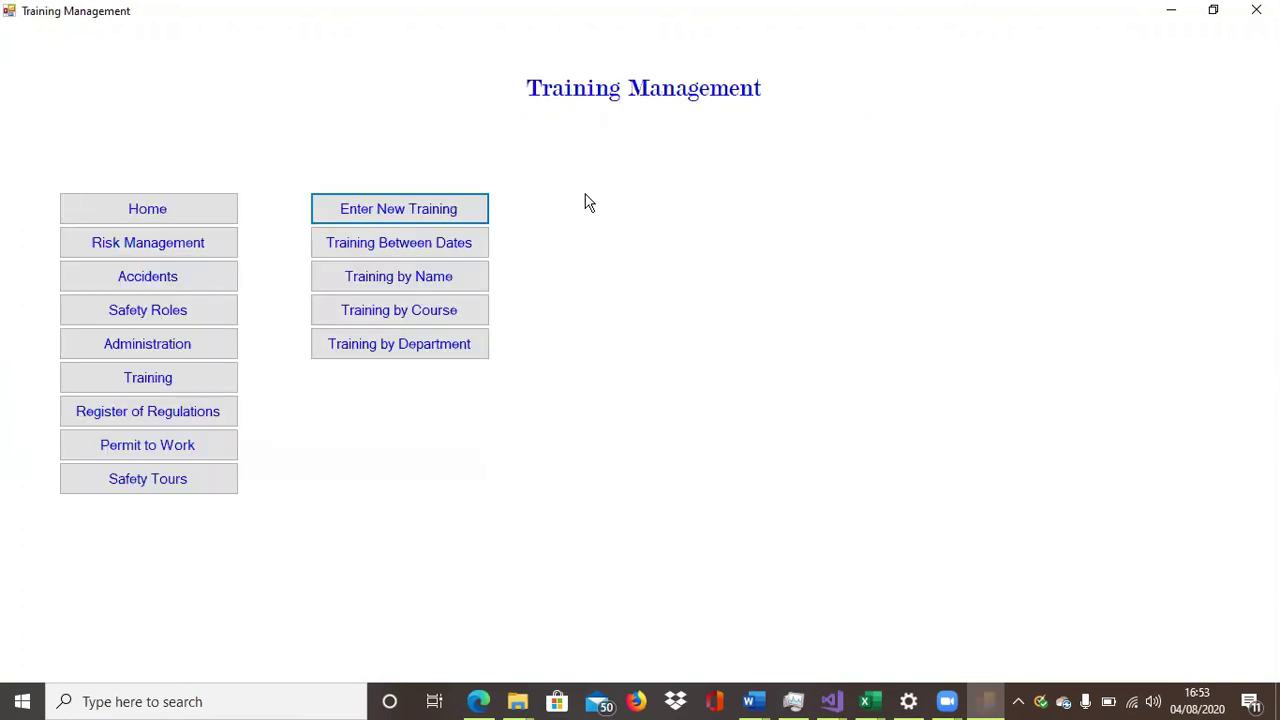
click(470, 218)
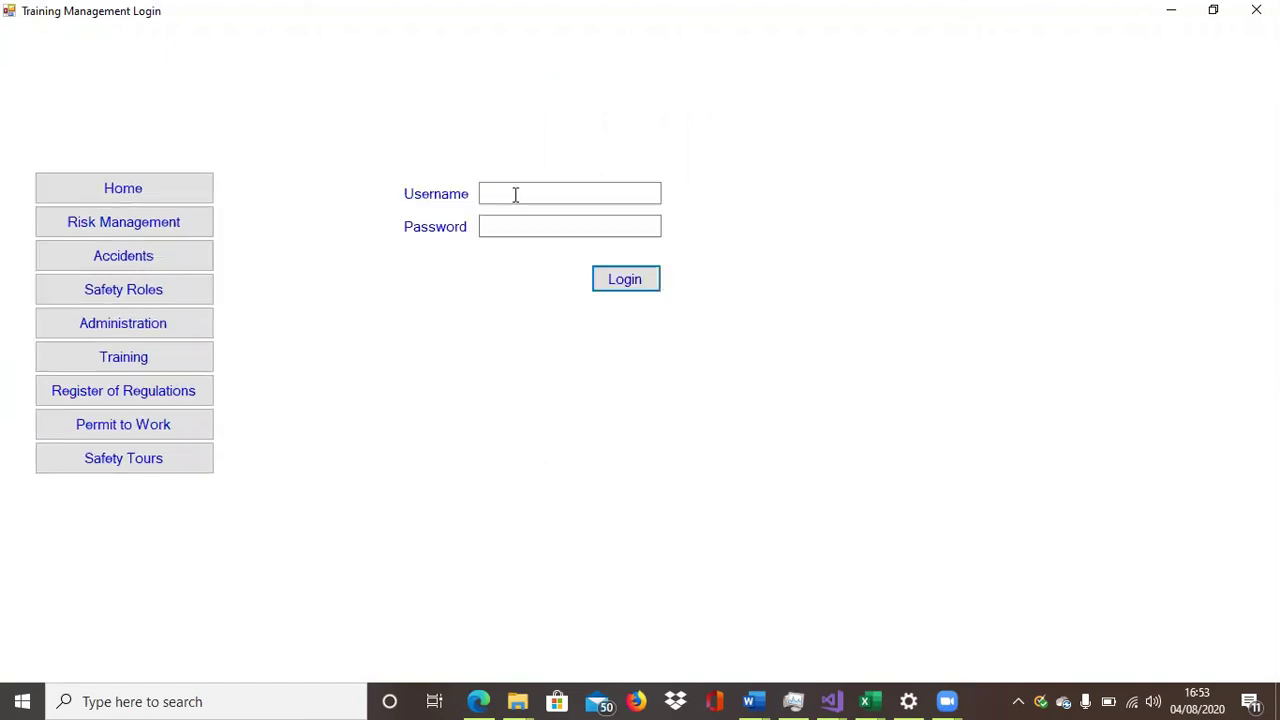
text(D)
click(530, 227)
text(*****)
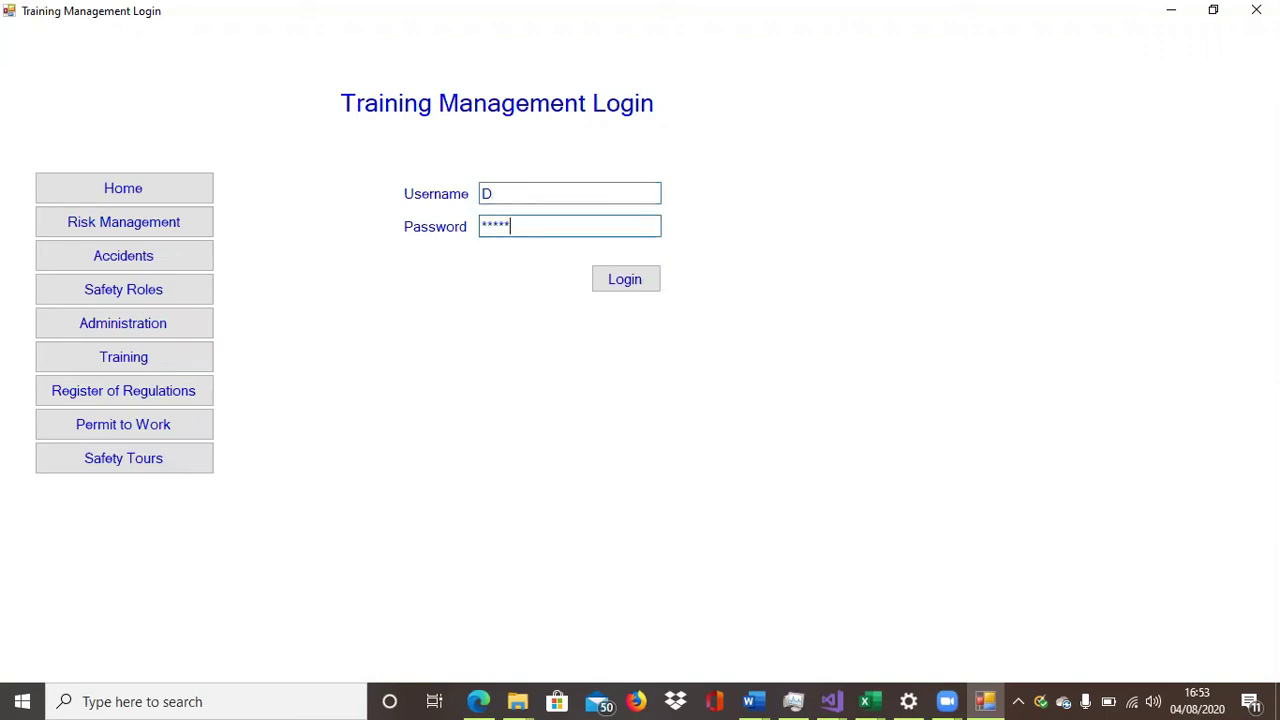
click(624, 279)
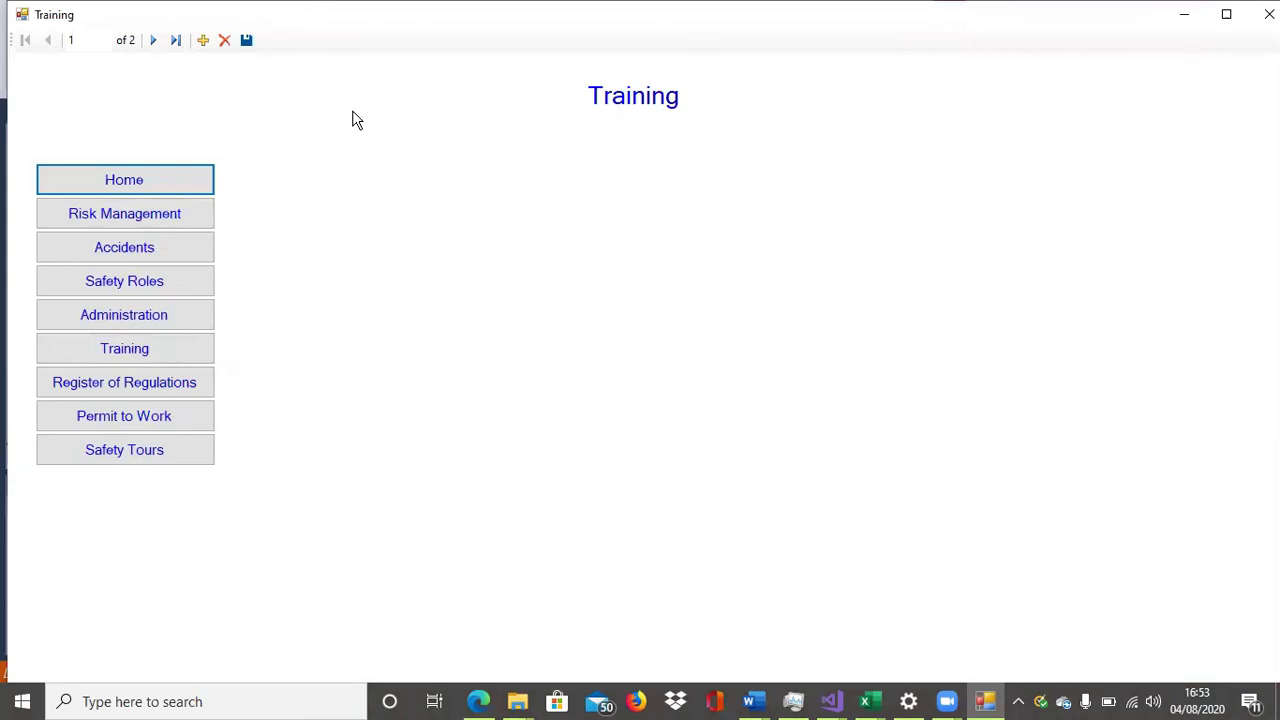
Add a new training record and enter the trainee's first name
click(204, 44)
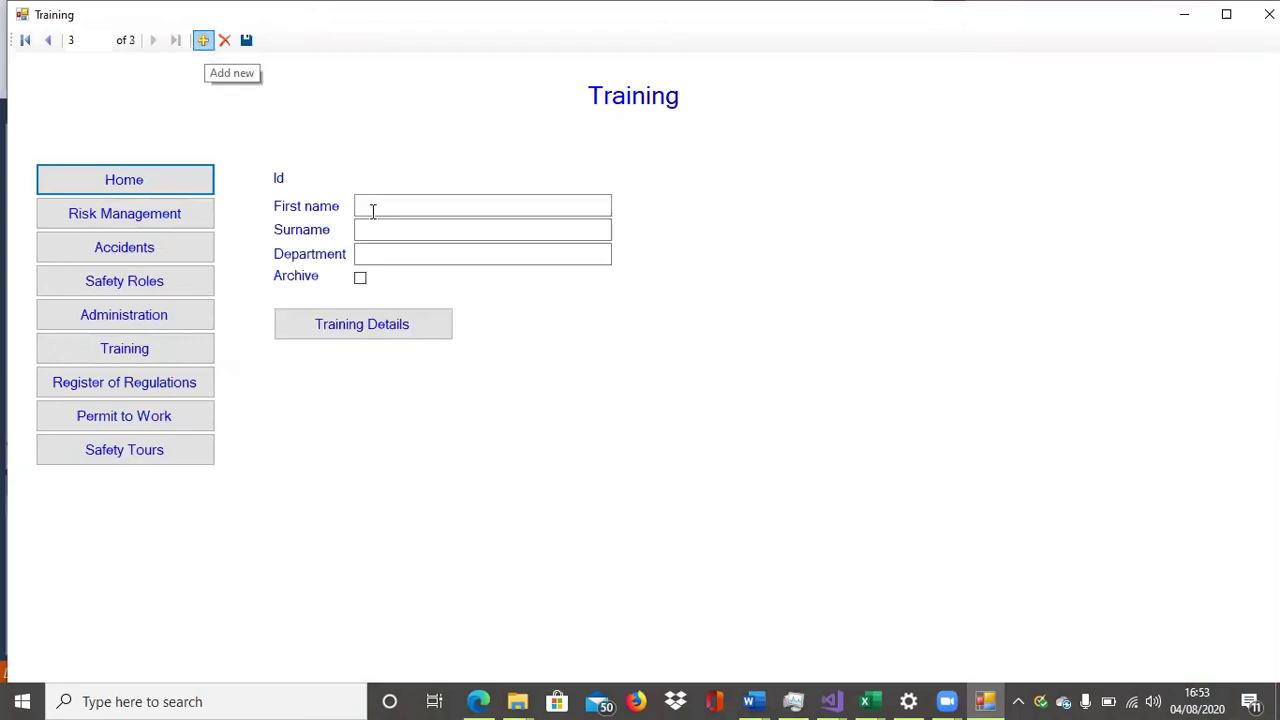
click(372, 204)
text(D)
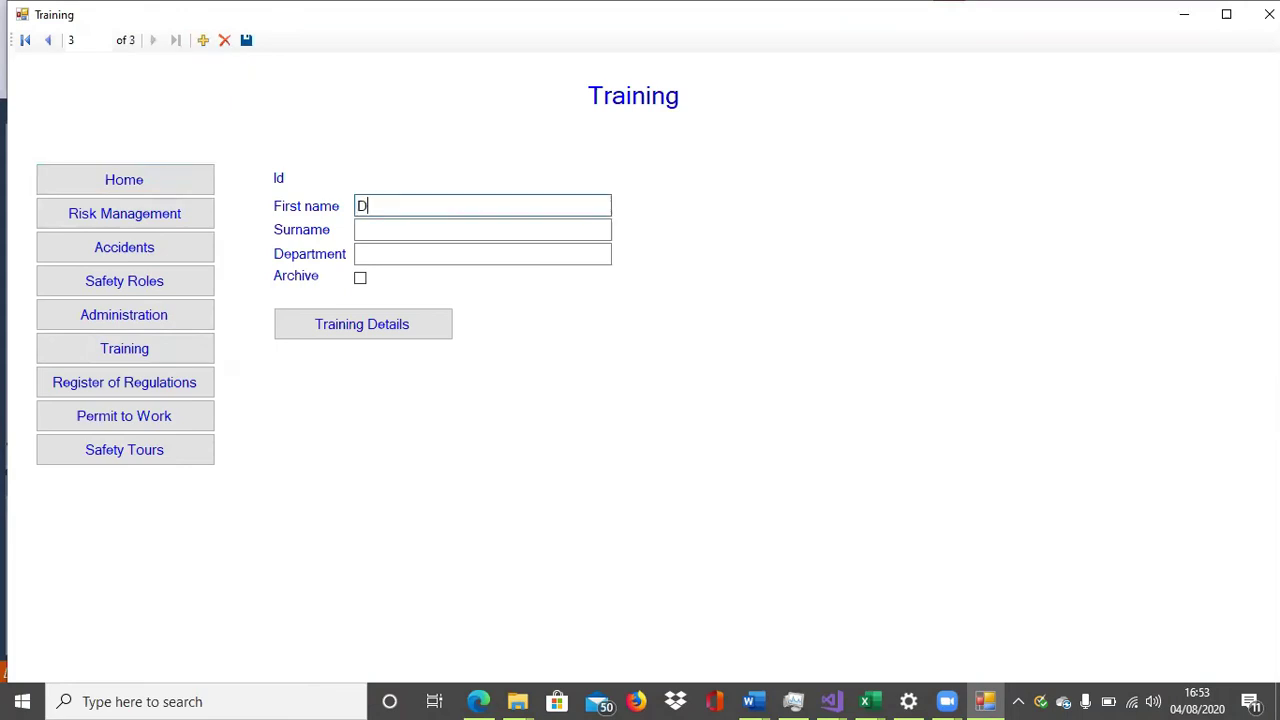
Open the trainee's training details, enter Training as the training name in the first row, and save the record
click(348, 326)
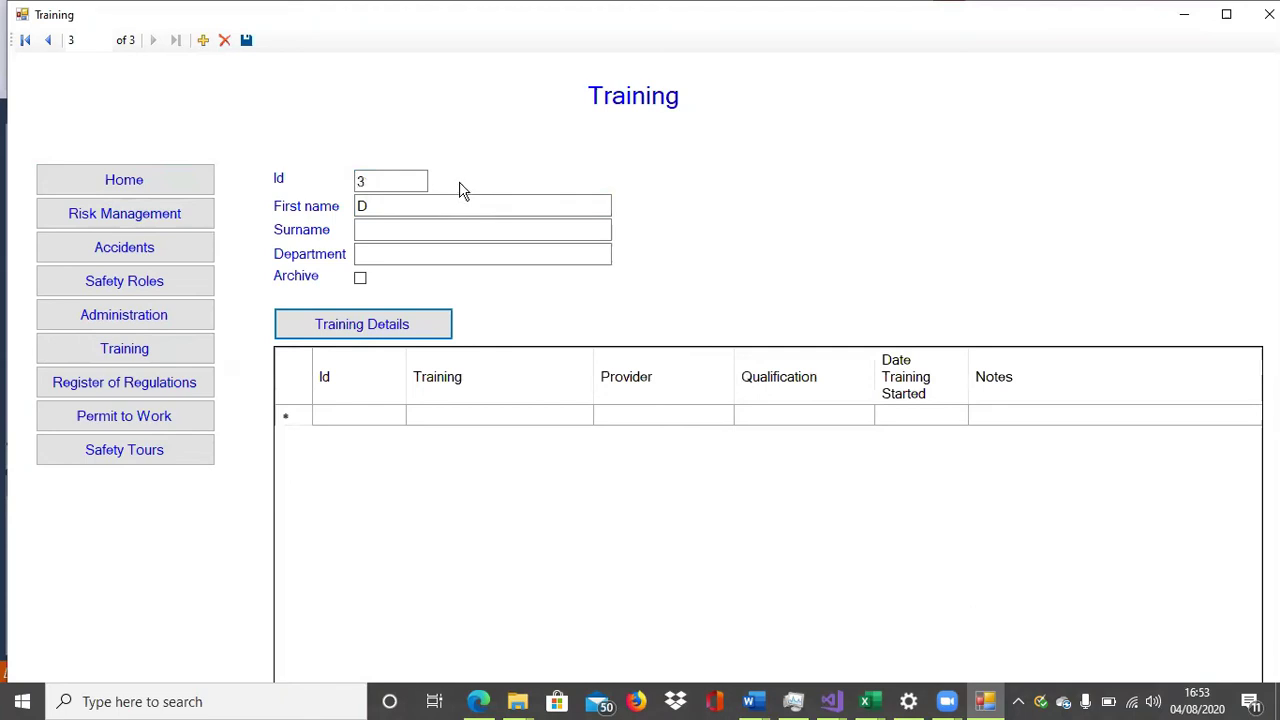
click(490, 416)
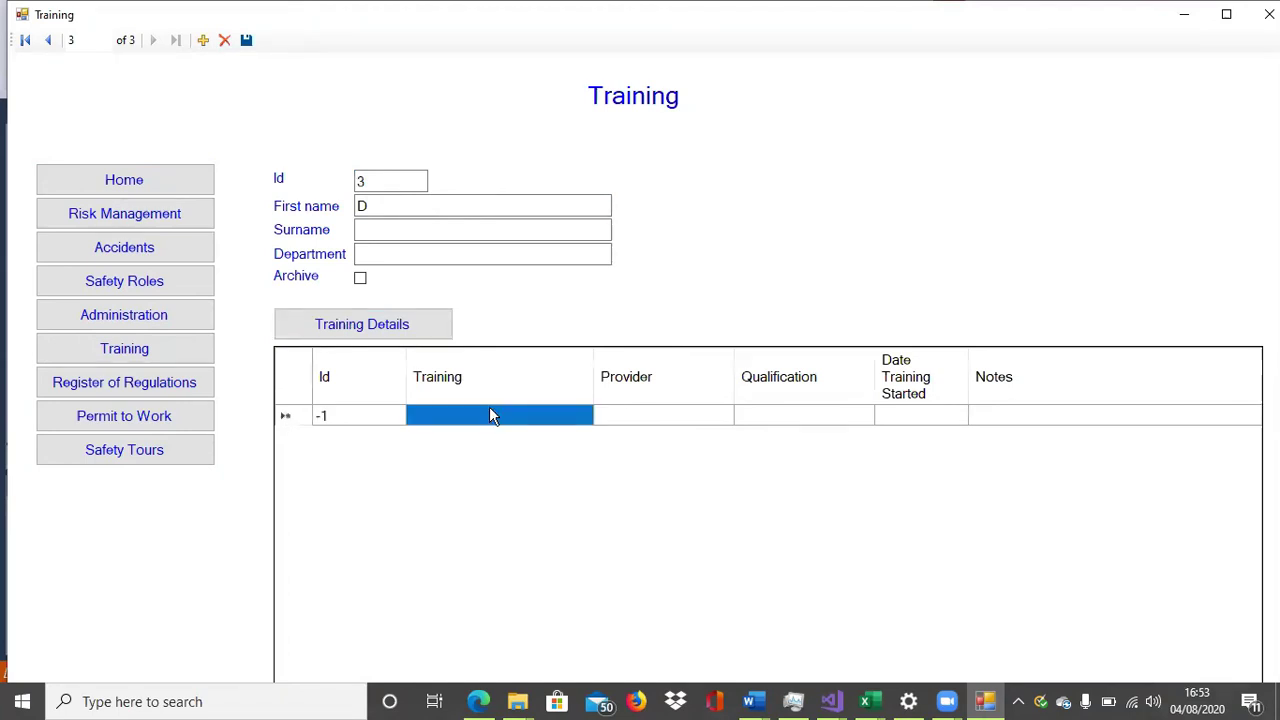
text(Train)
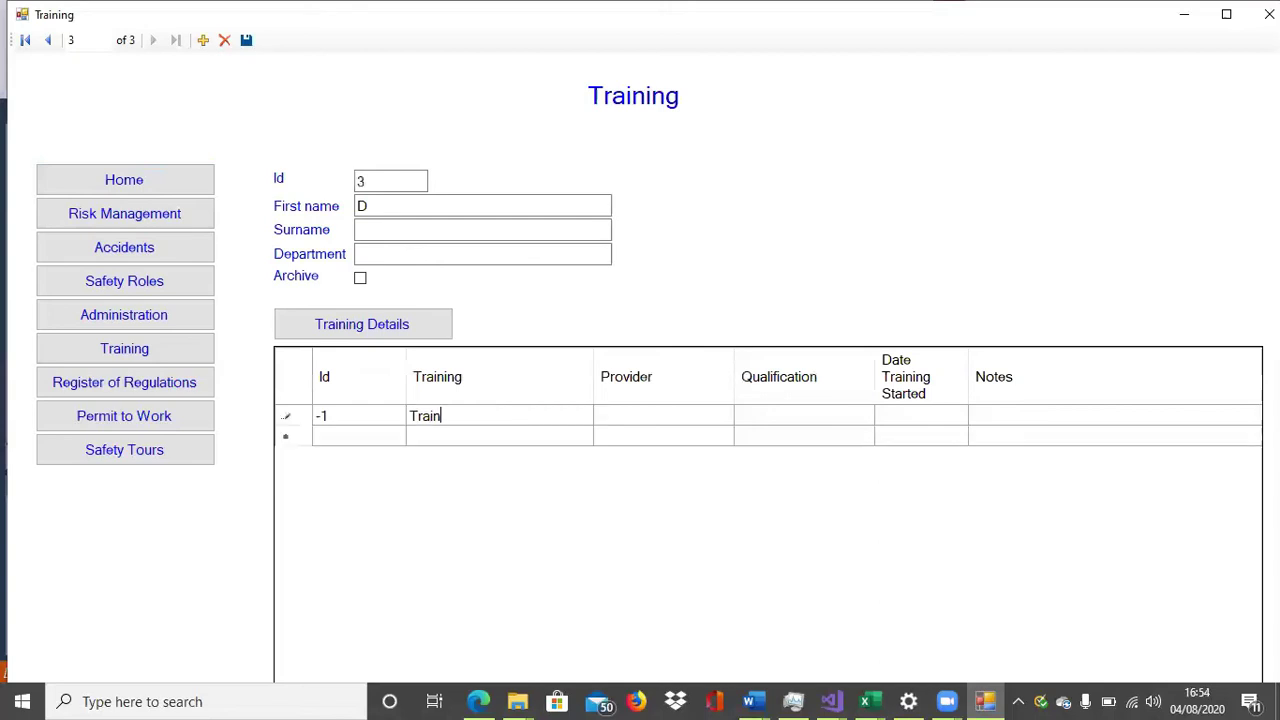
text(ing)
click(246, 42)
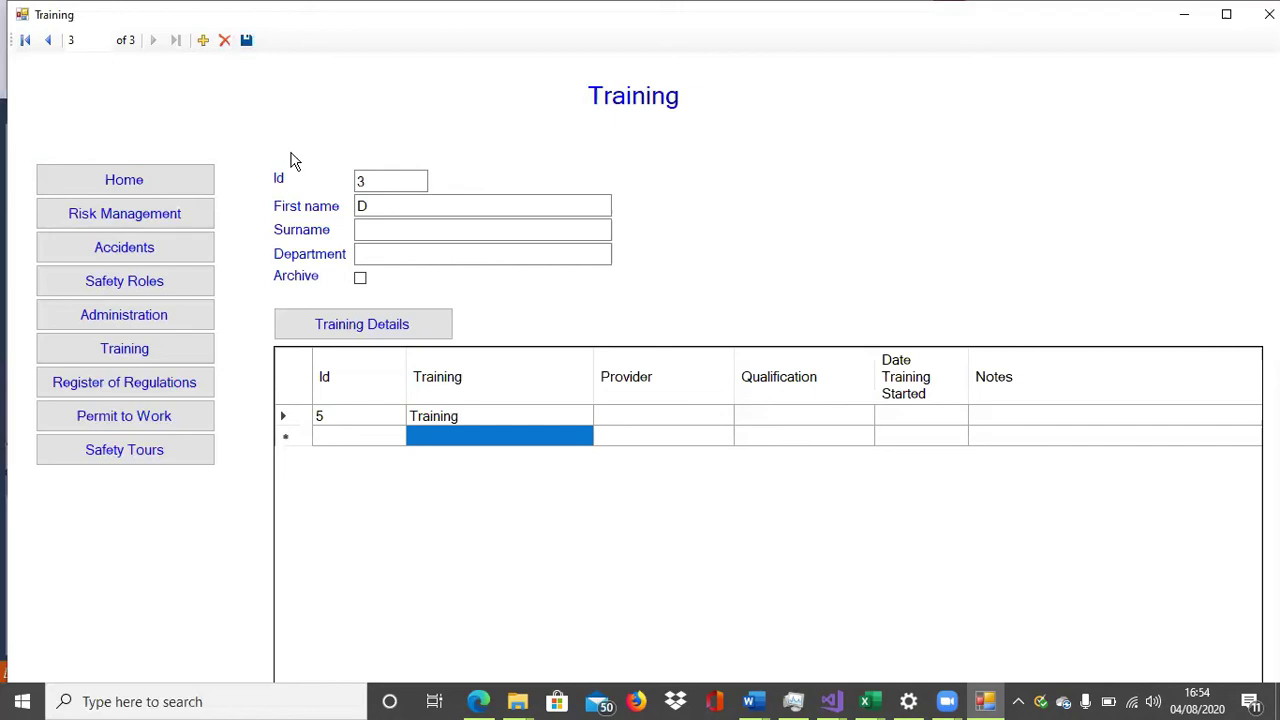
Return to the home page, view the read-only Register of Regulations, and go back home
click(198, 188)
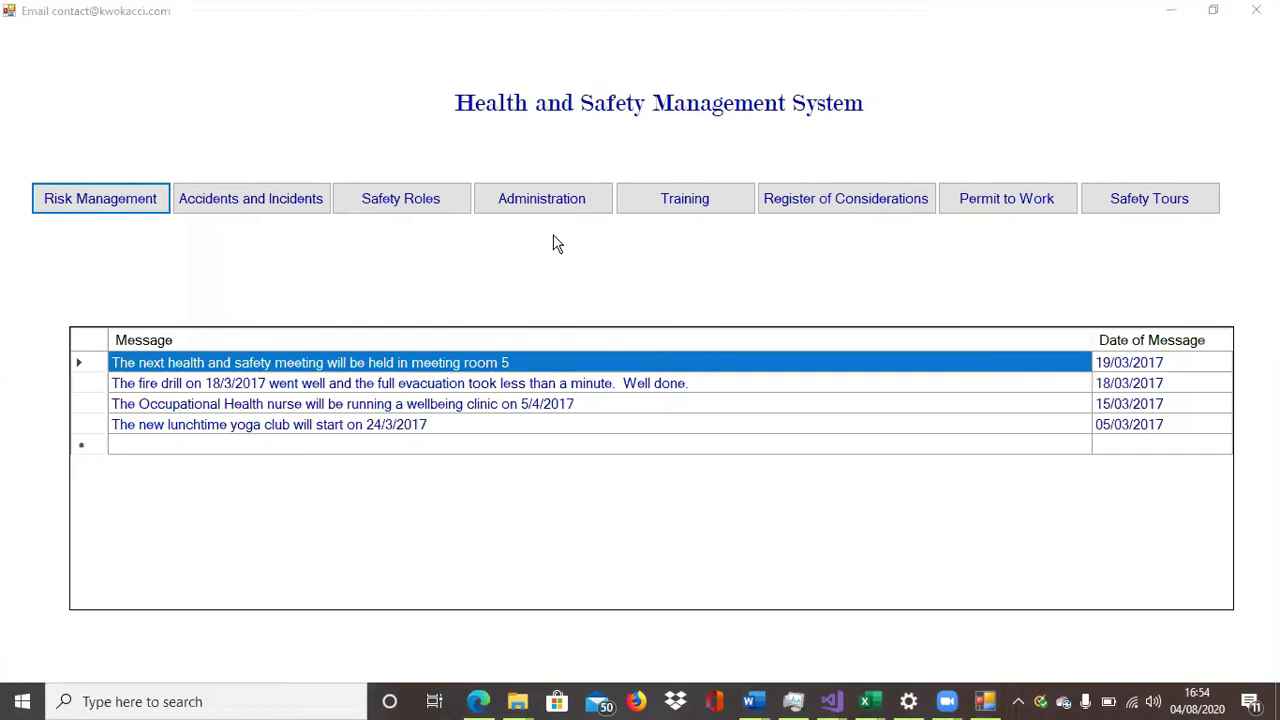
click(853, 210)
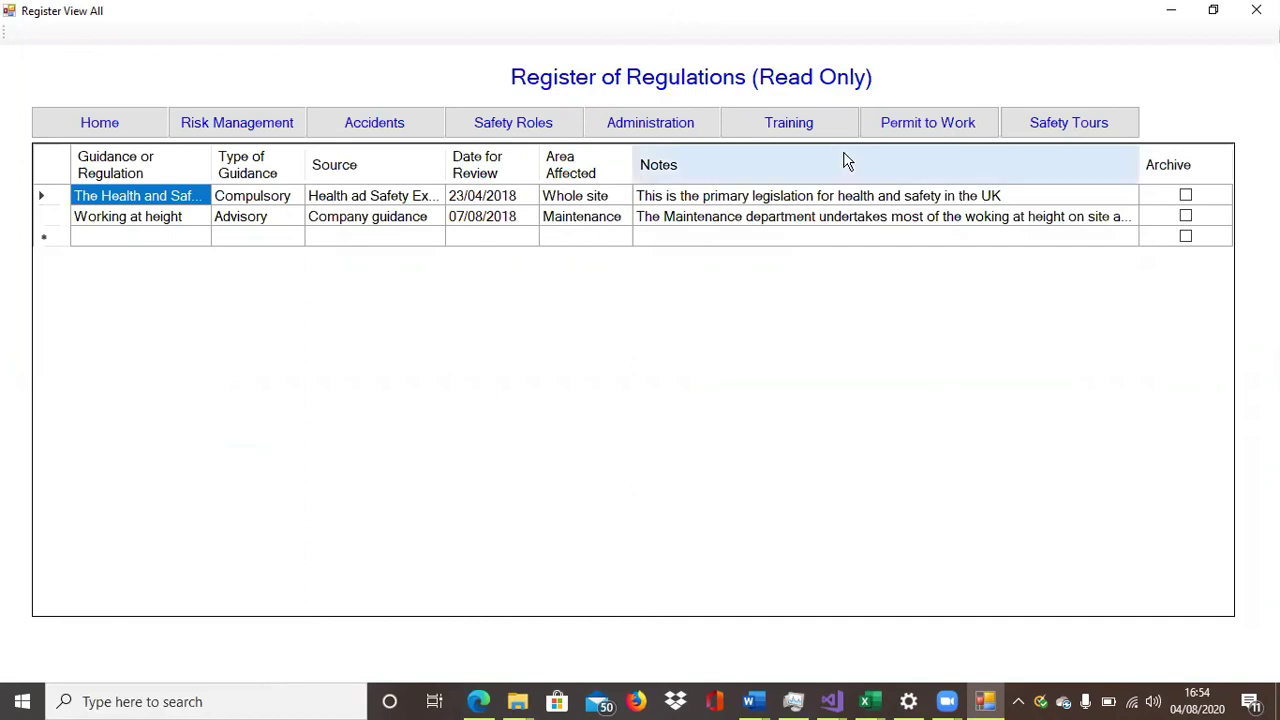
click(140, 122)
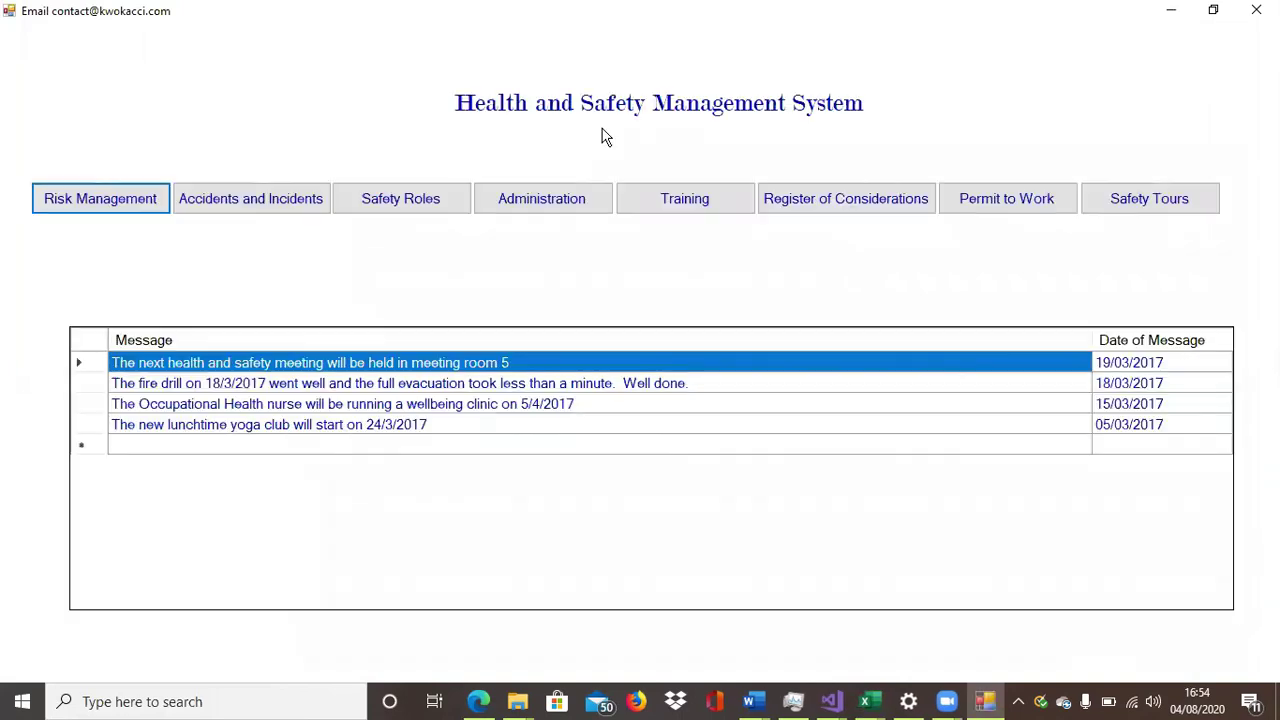
Open Permit to Work, view the new general permit form, and return to the home page
click(967, 198)
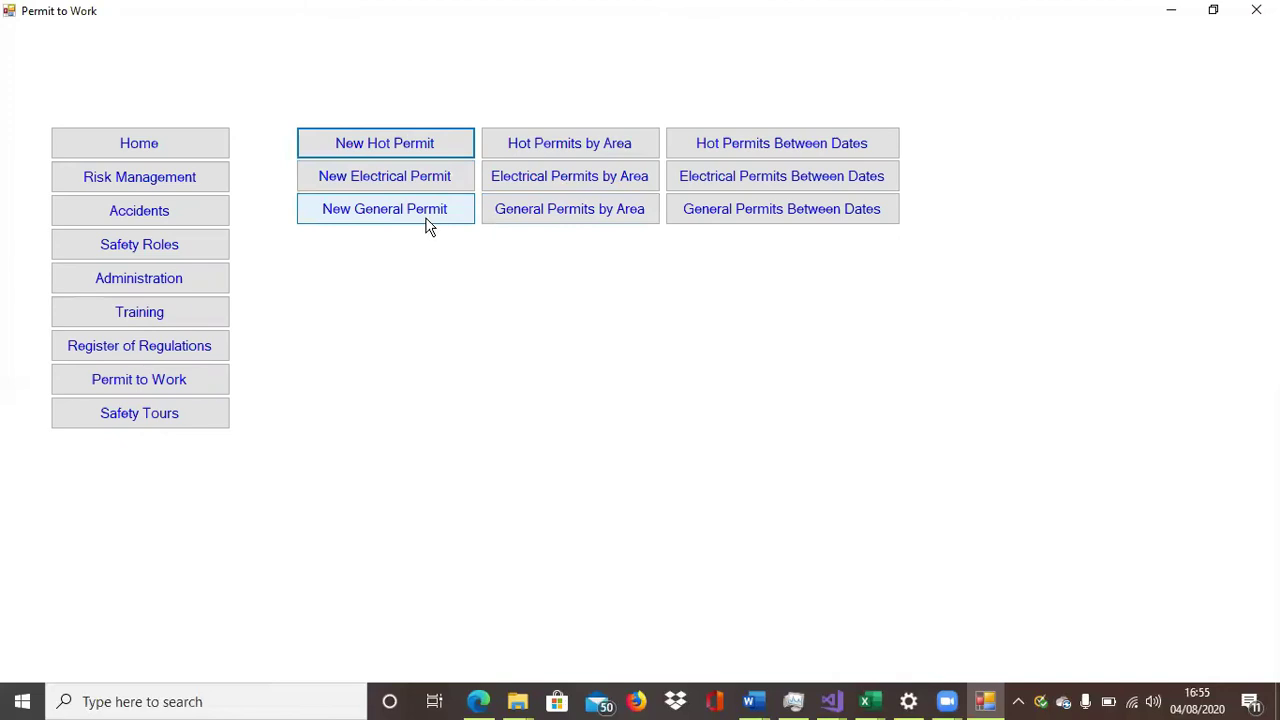
click(369, 209)
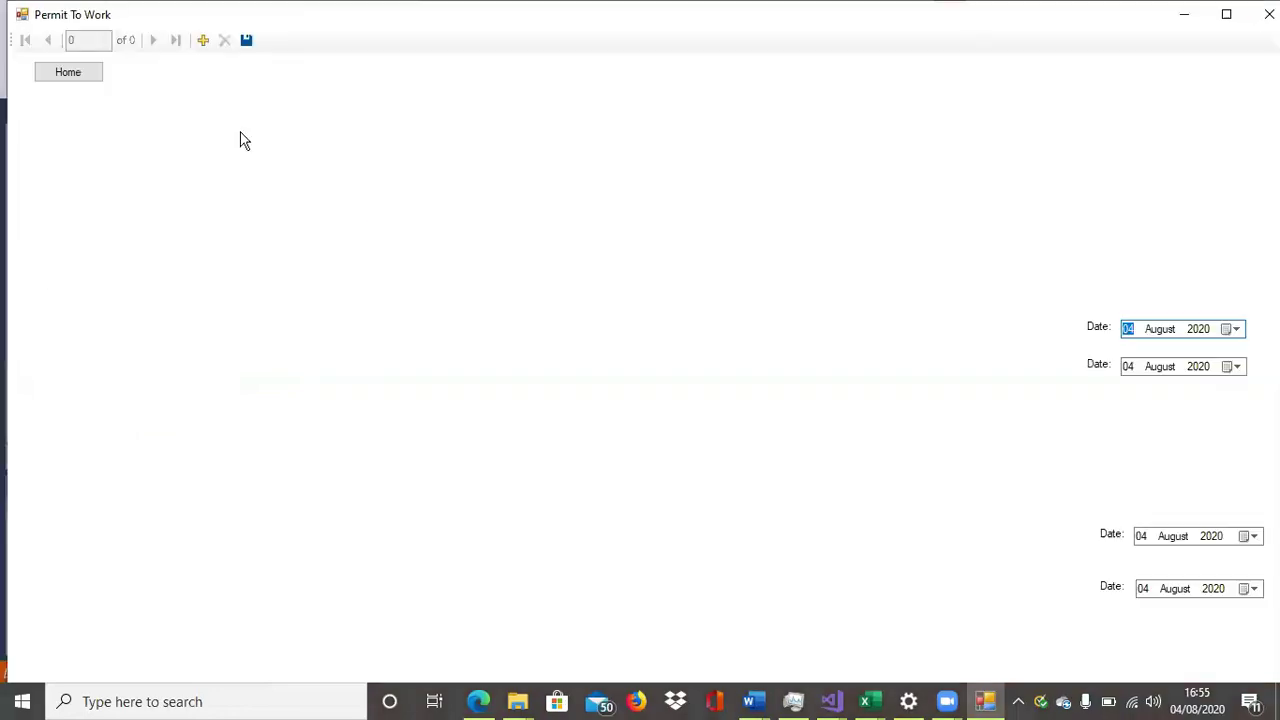
click(69, 76)
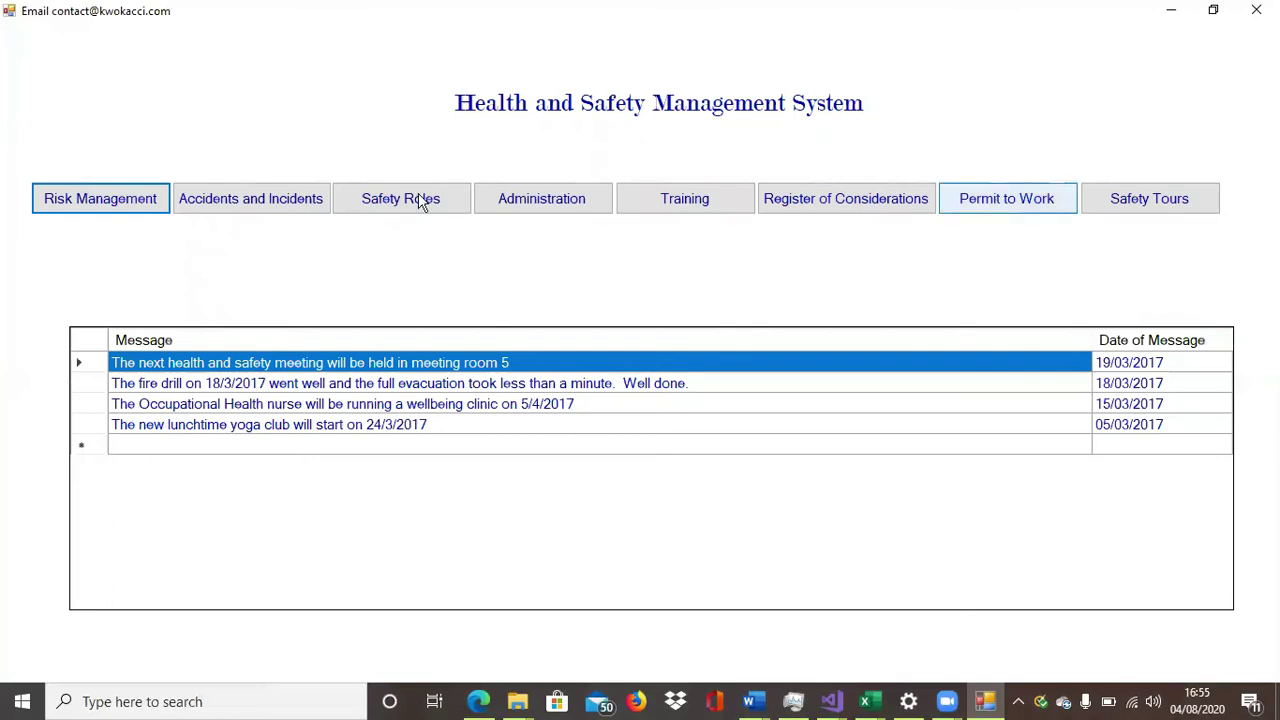
Open the new hot work permit form, add a blank permit to view its checklist, and return to Permit to Work
click(330, 150)
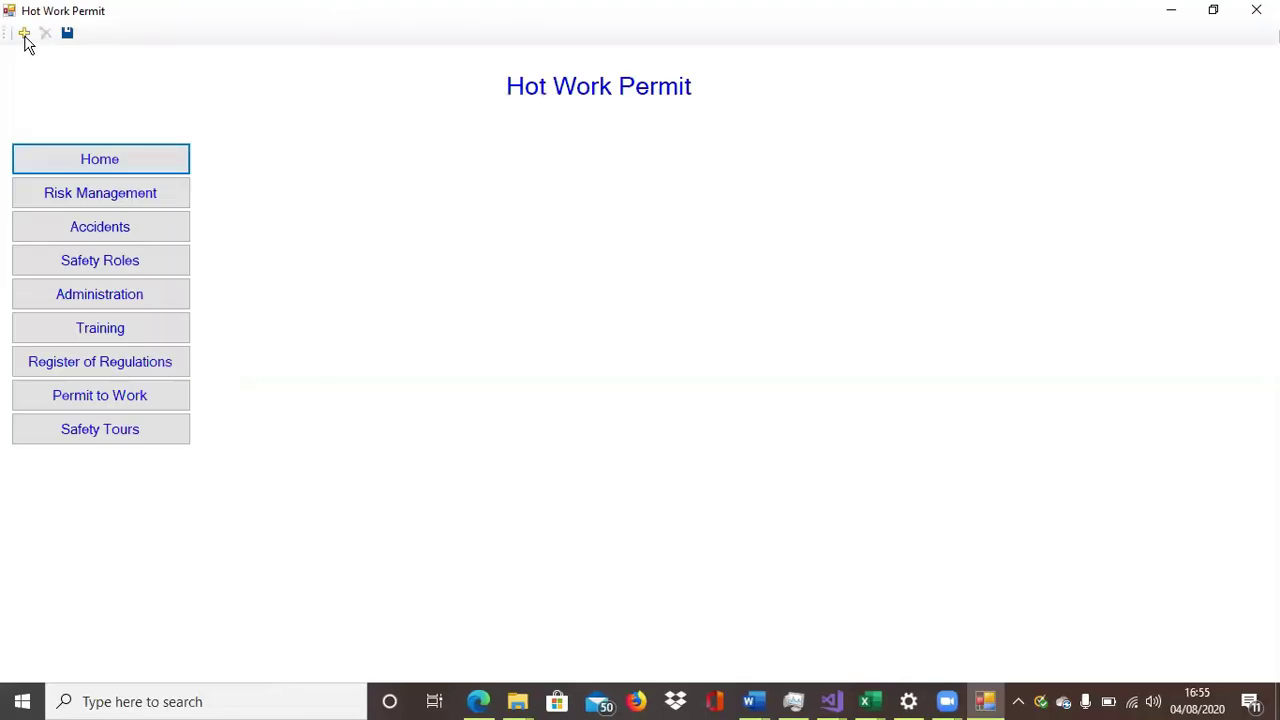
click(24, 36)
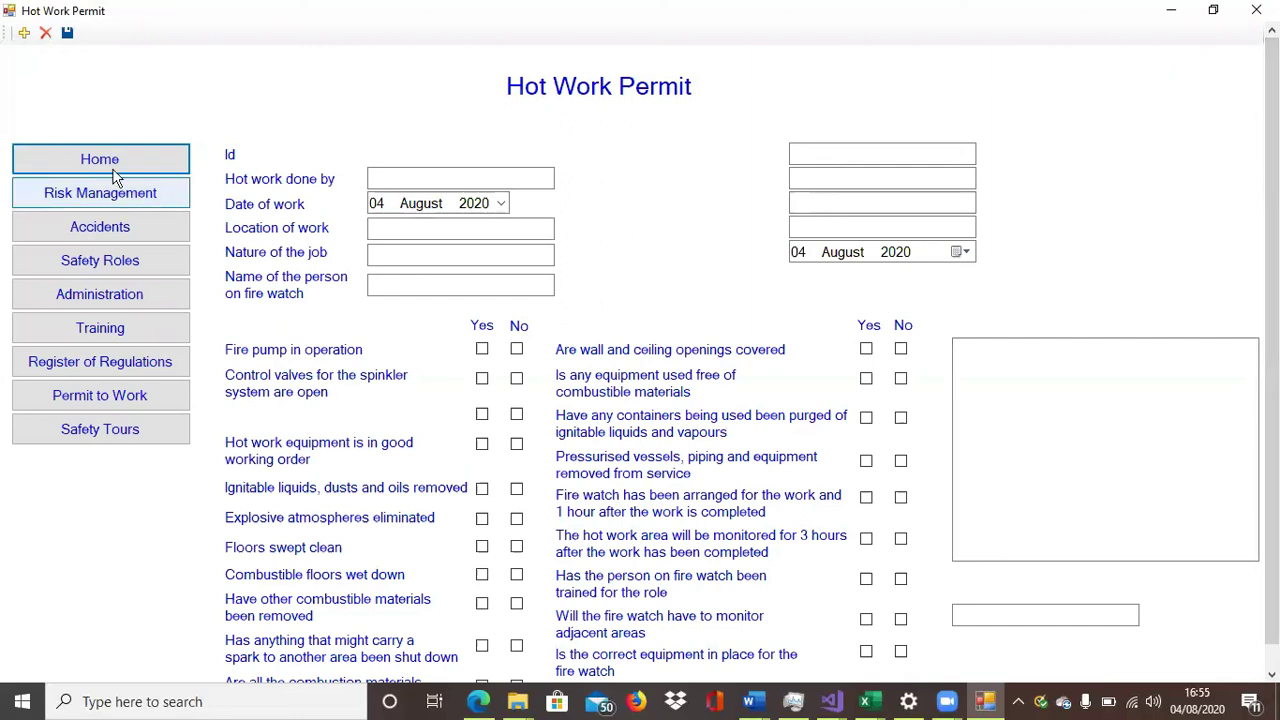
click(156, 393)
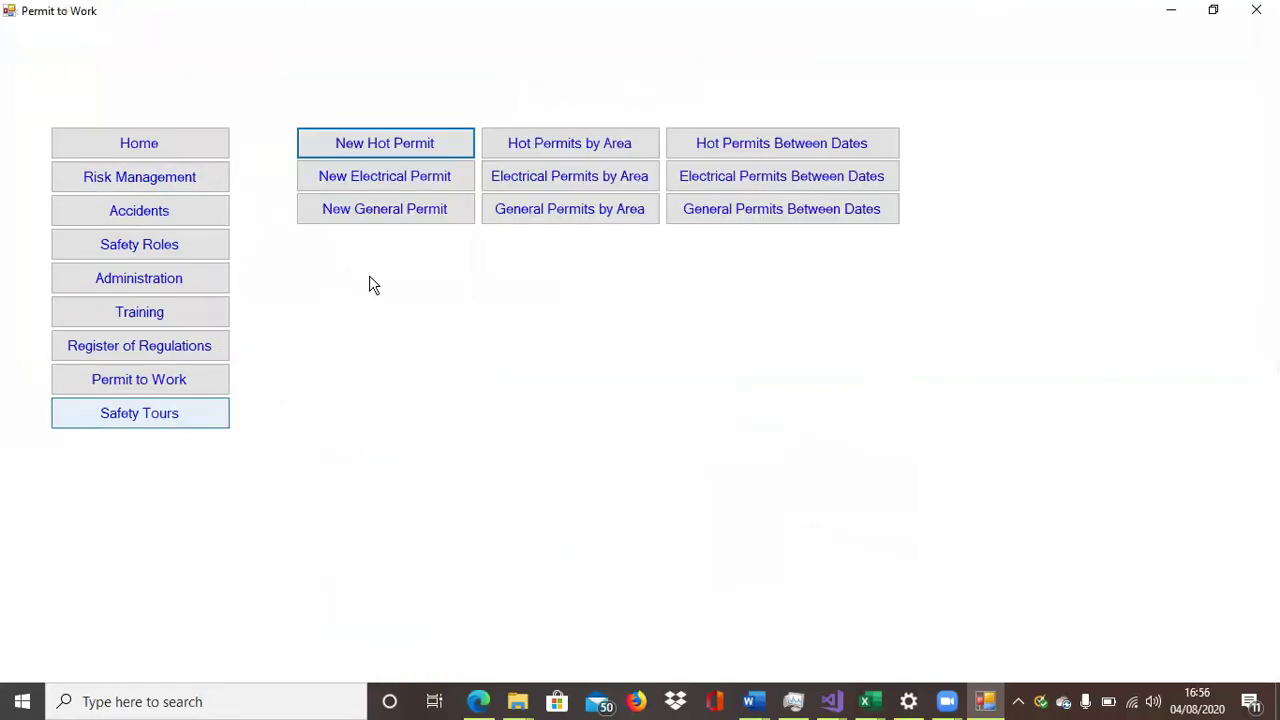
Look at the electrical permit options in Permit to Work, including the new permit and the permits by area
click(411, 190)
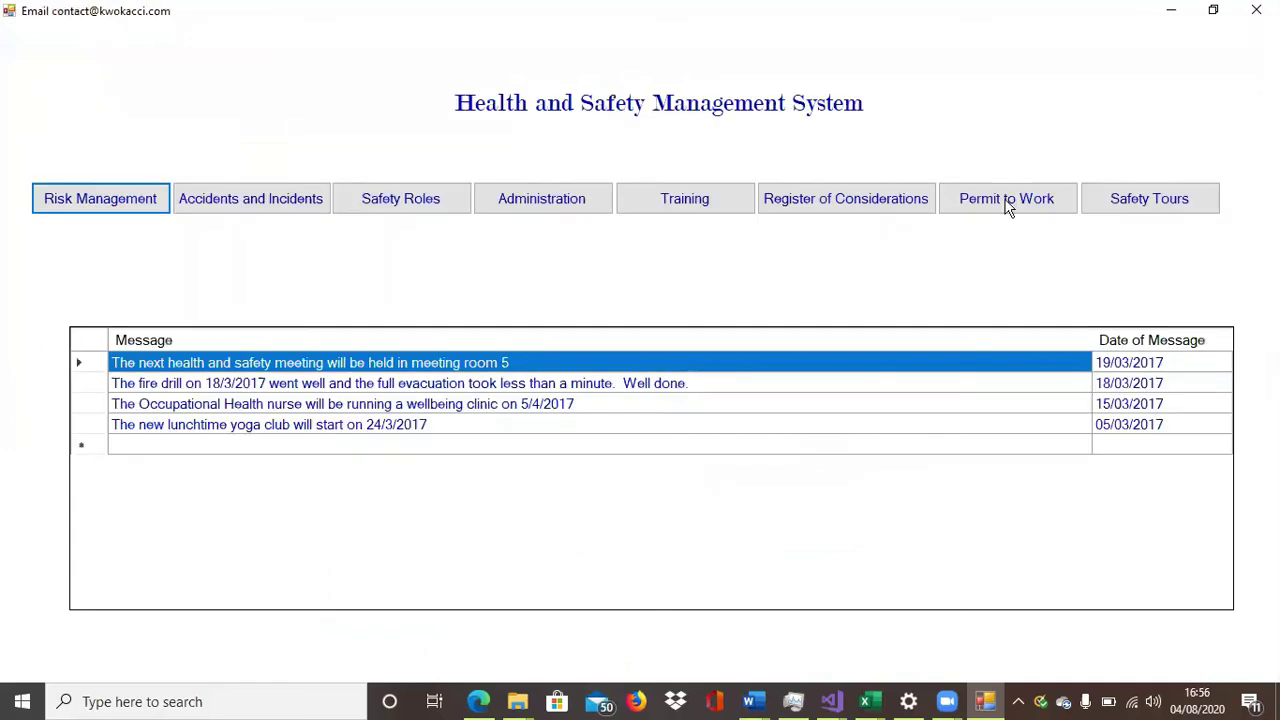
click(1006, 204)
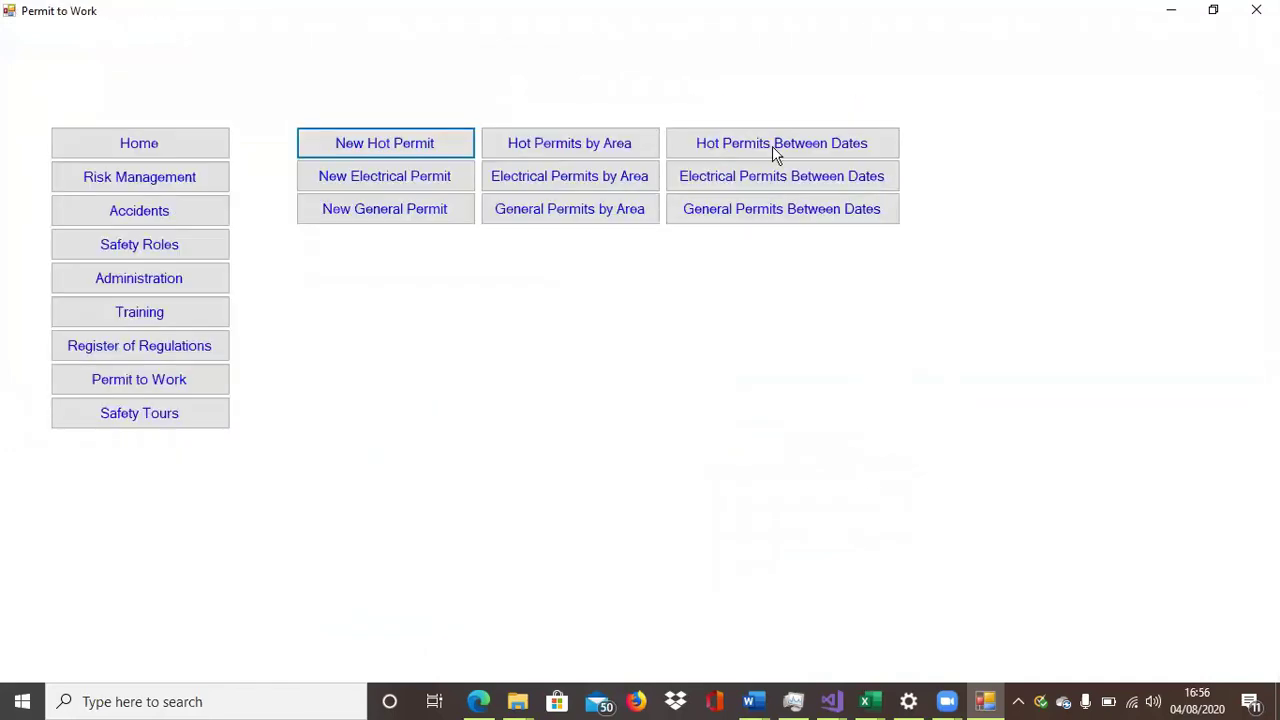
click(629, 177)
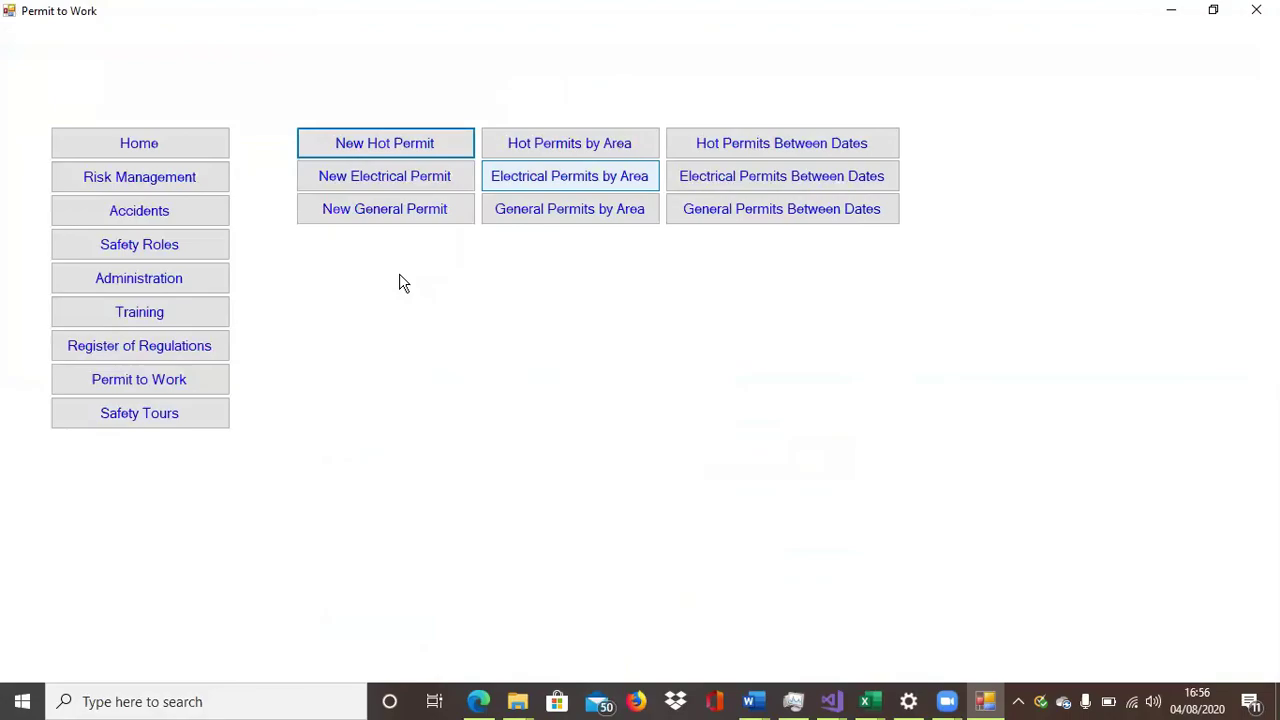
Open Safety Tours, add a new office safety tour, and display its corrective actions table ready for entry
click(172, 416)
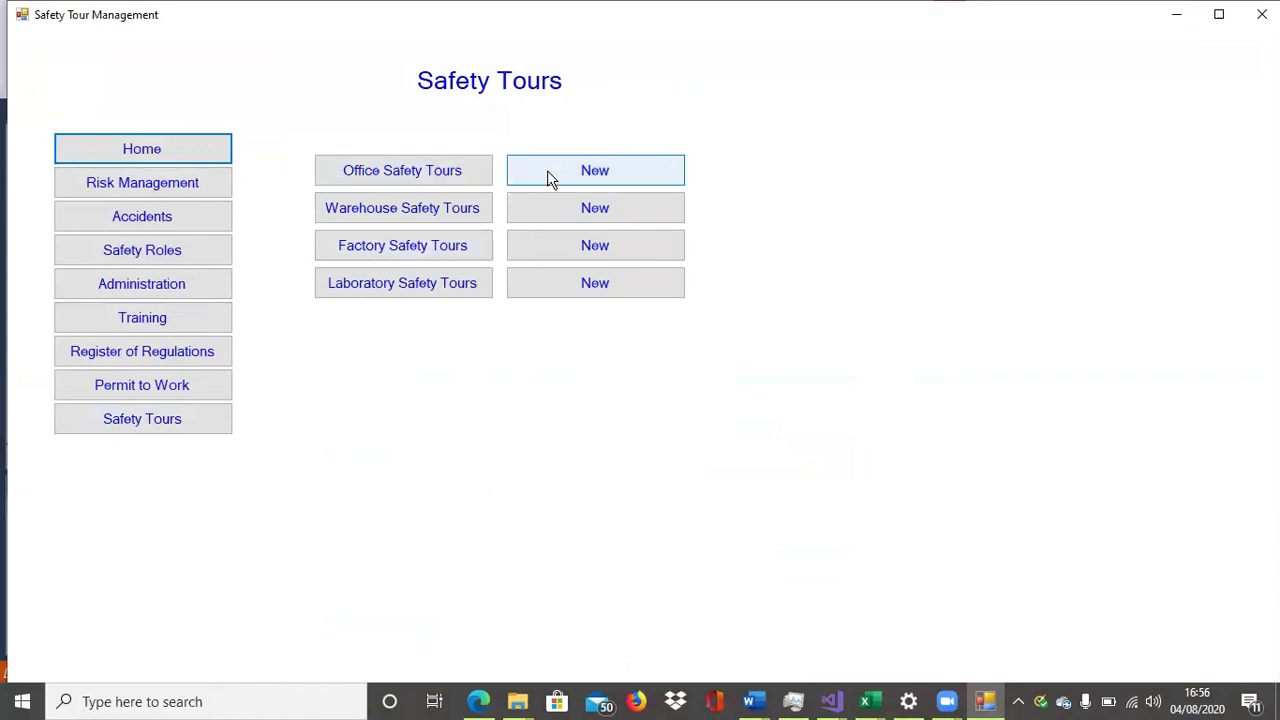
click(548, 174)
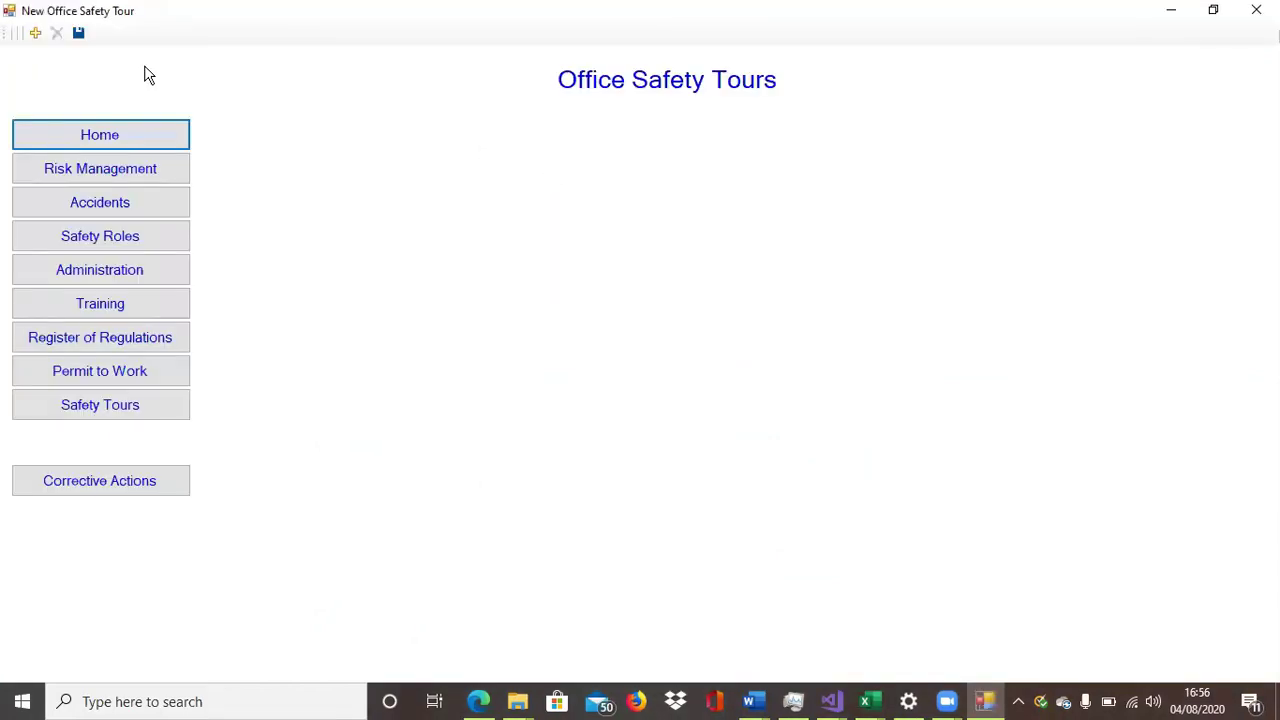
click(35, 34)
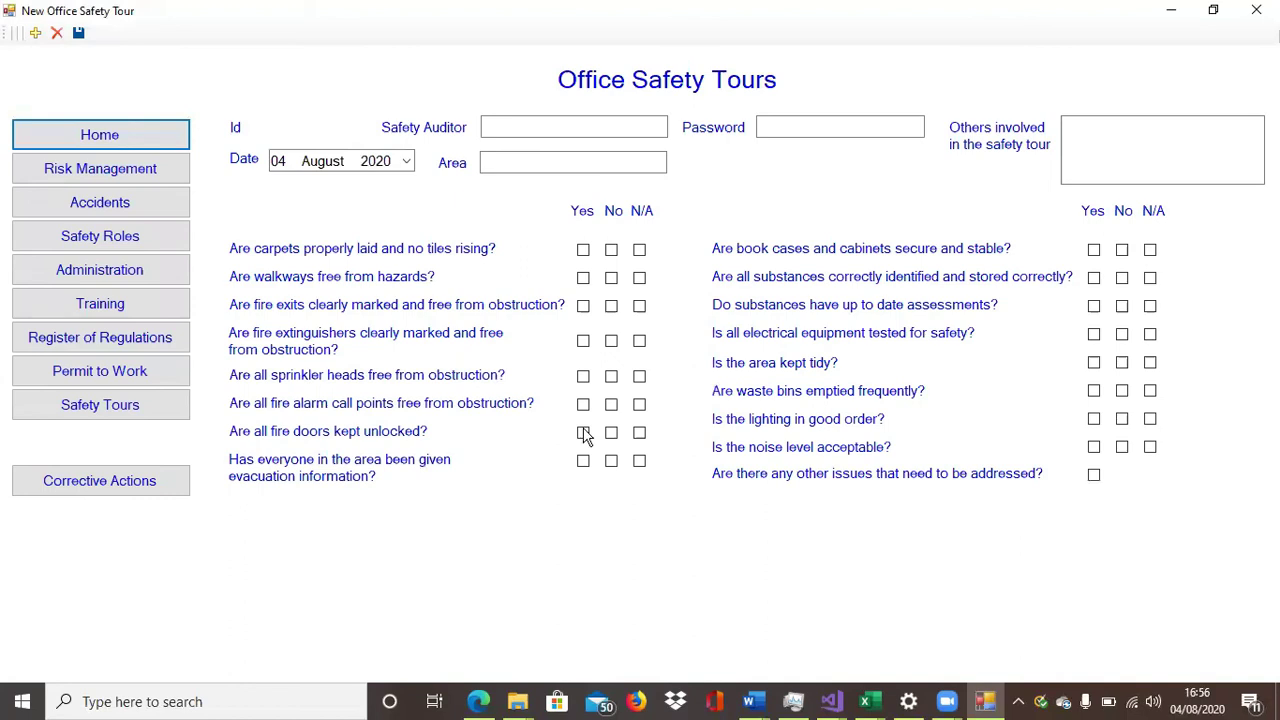
click(160, 484)
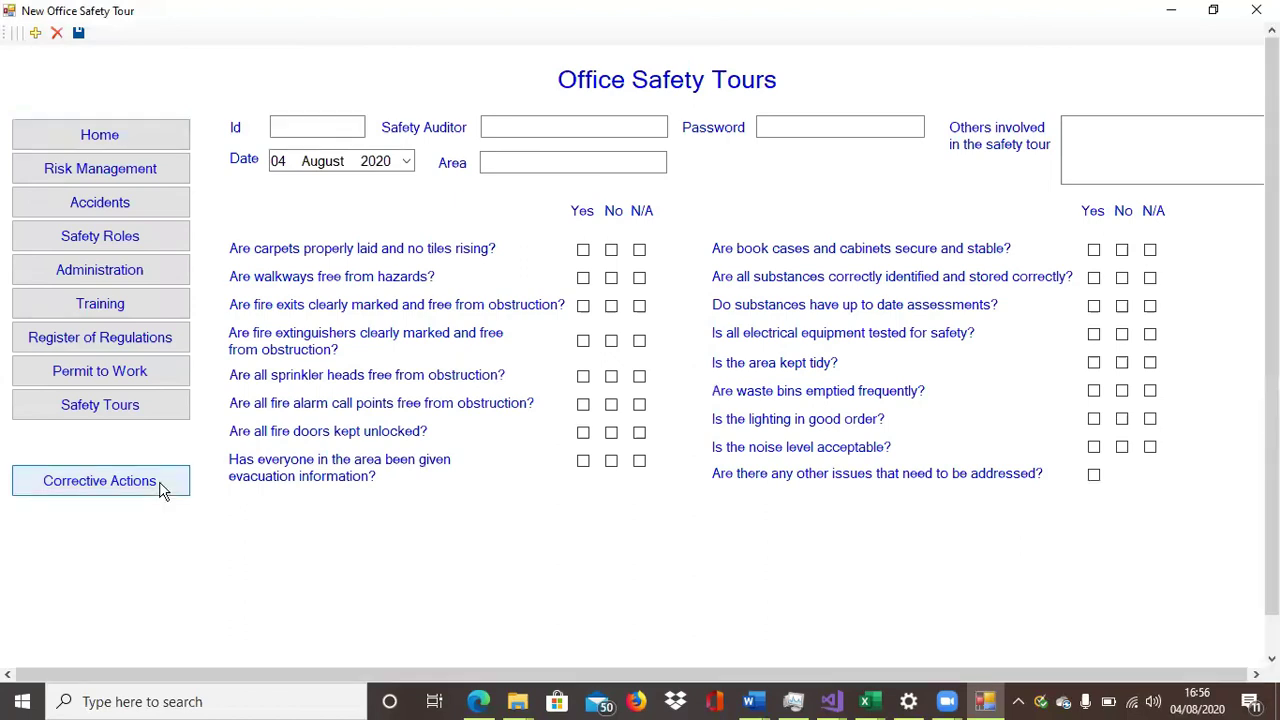
click(437, 563)
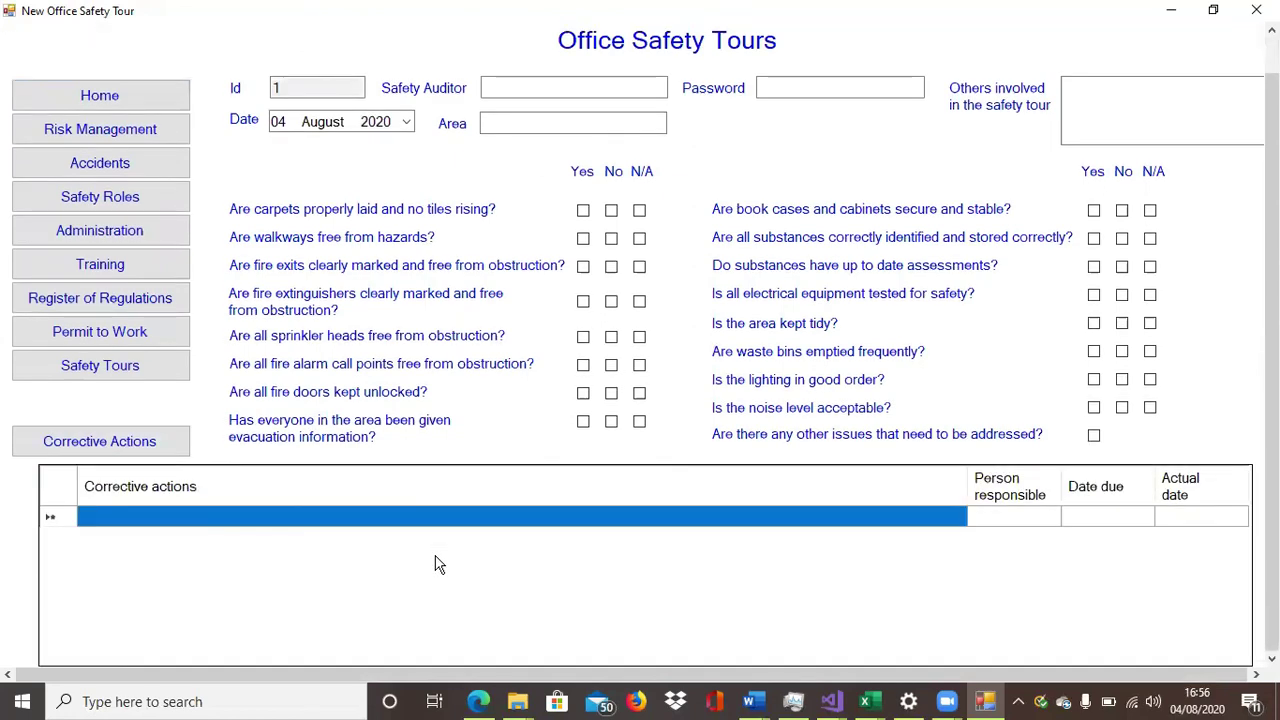